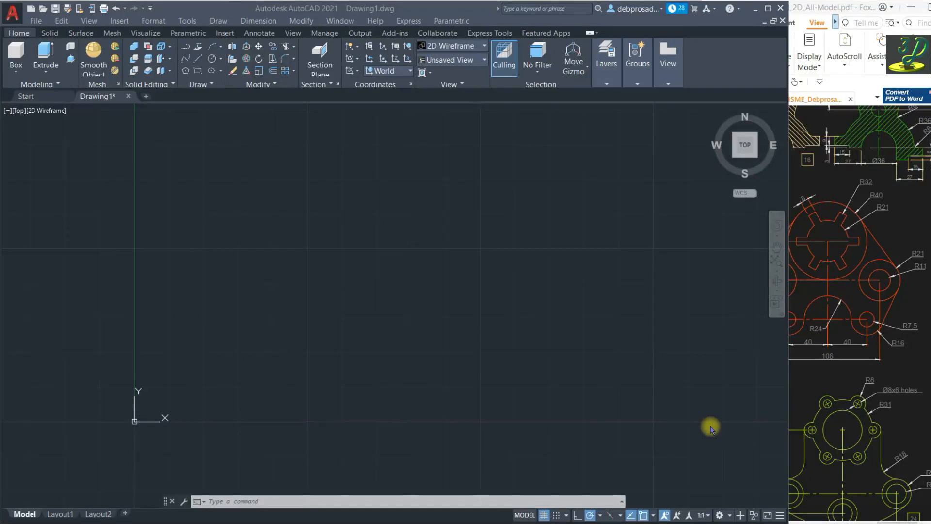
Draw a horizontal centre line 106 units long, following the reference drawing
{"action": "left_click", "coordinate": [808, 386]}
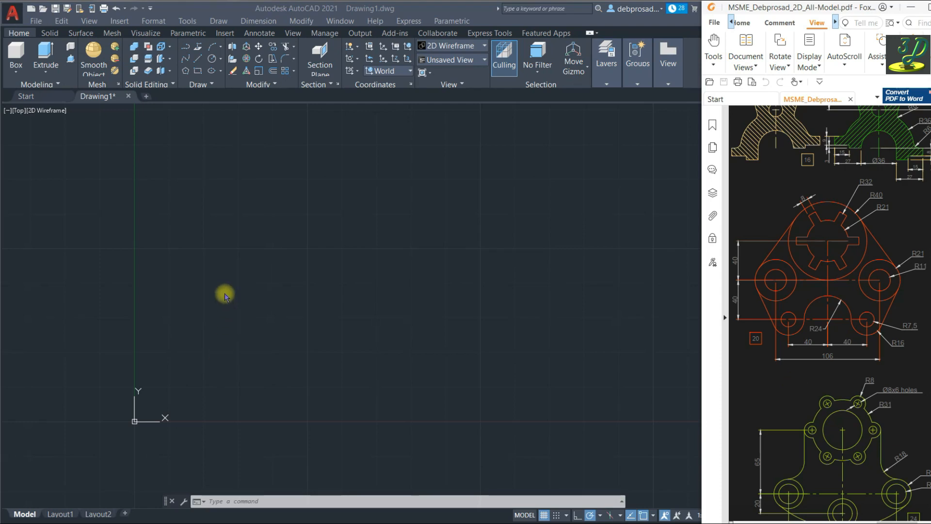
{"action": "left_click", "coordinate": [270, 301]}
{"action": "left_click", "coordinate": [815, 383]}
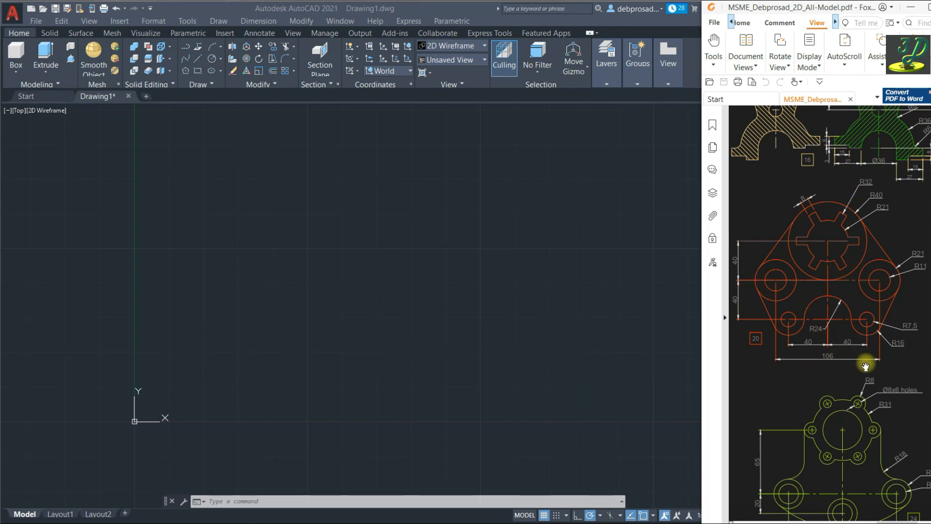
{"action": "left_click", "coordinate": [197, 58]}
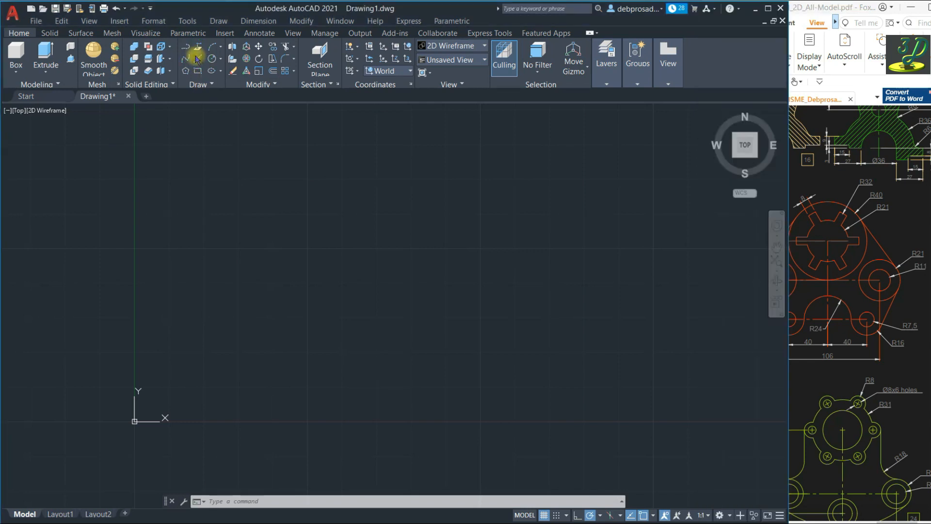
{"action": "left_click", "coordinate": [197, 58]}
{"action": "left_click", "coordinate": [246, 286]}
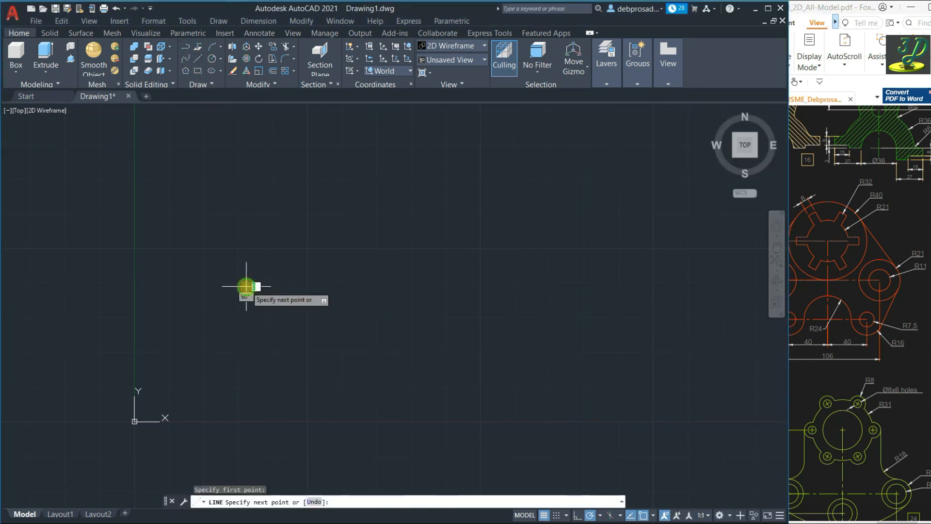
{"action": "type", "text": "1"}
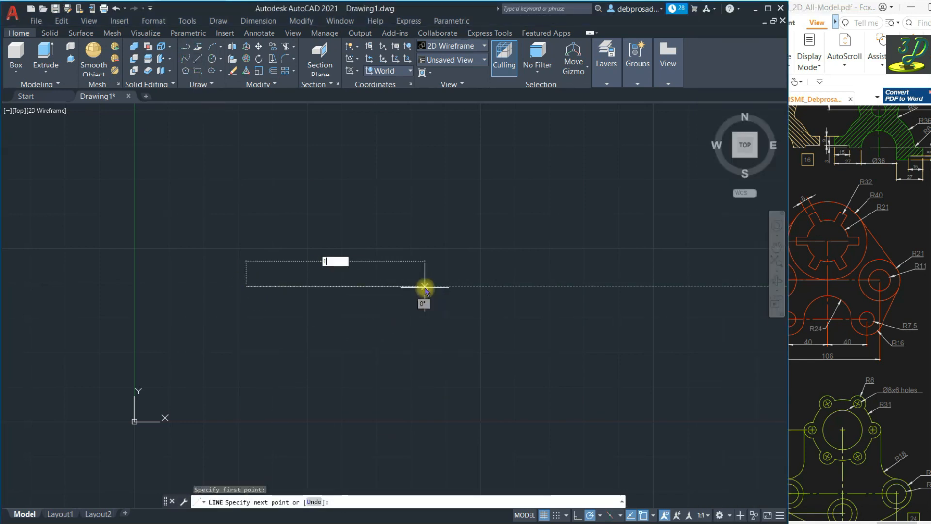
{"action": "type", "text": "06"}
{"action": "key", "text": "Return"}
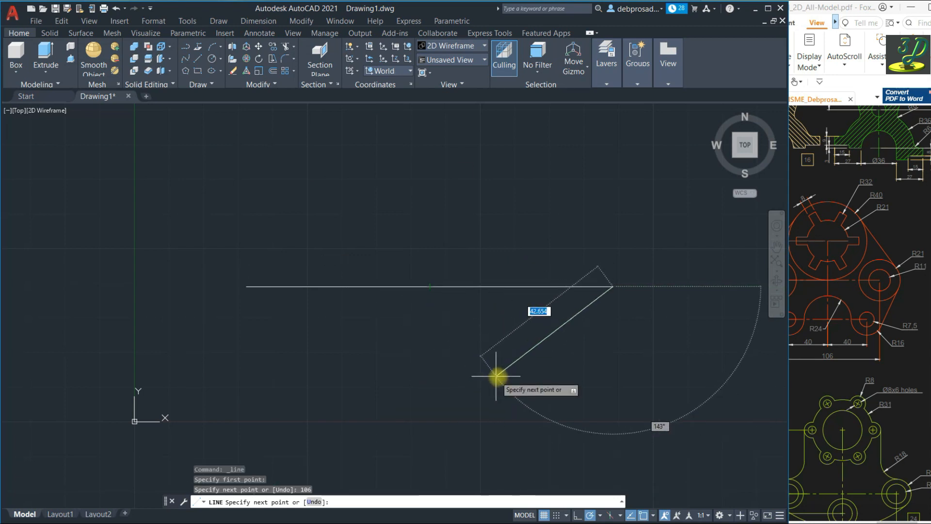
{"action": "key", "text": "space"}
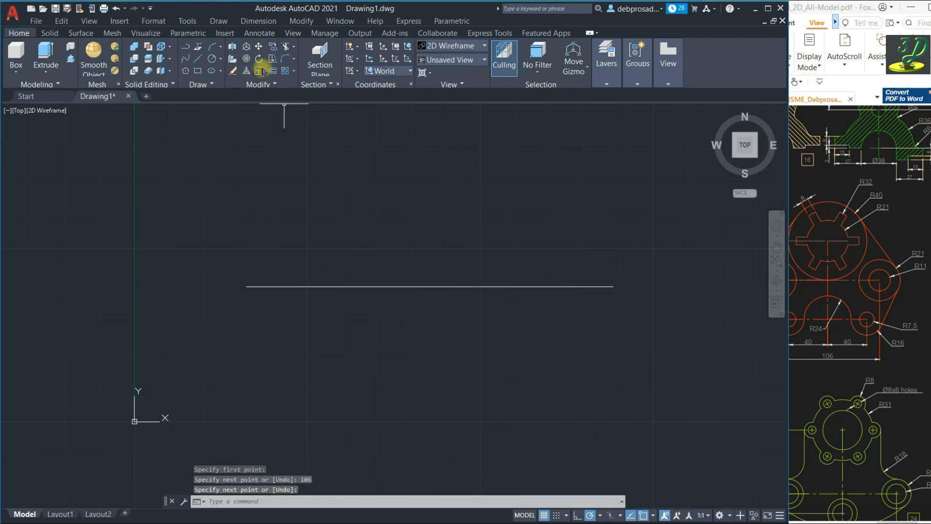
Draw a 40-unit vertical line upward from the midpoint of the horizontal centre line
{"action": "left_click", "coordinate": [199, 59]}
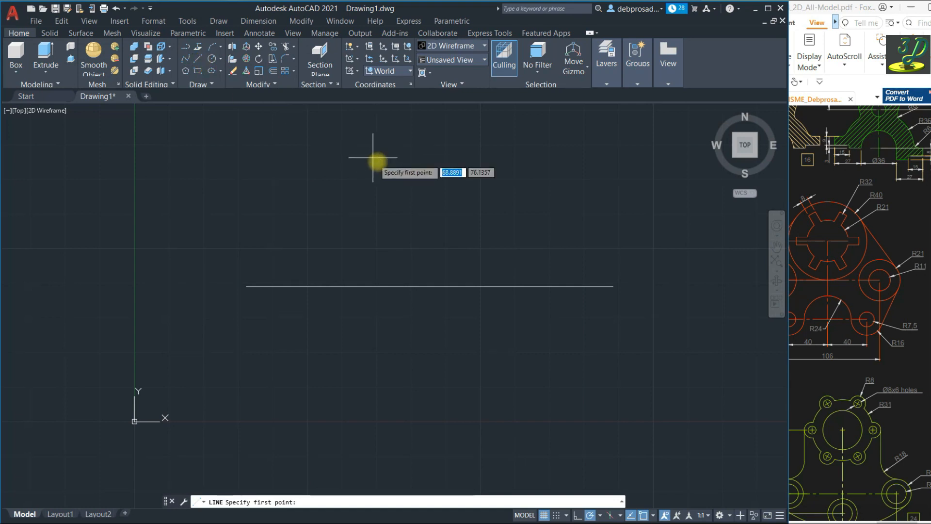
{"action": "left_click", "coordinate": [430, 285]}
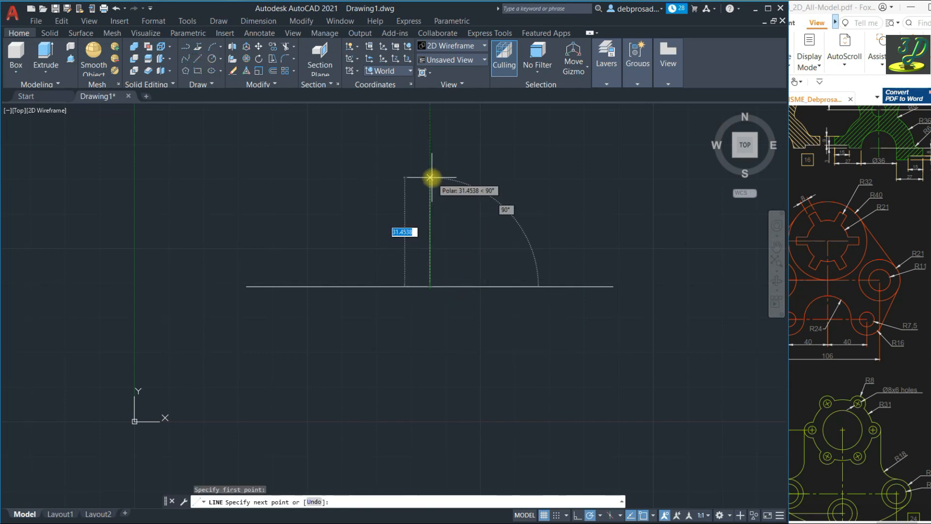
{"action": "type", "text": "40"}
{"action": "key", "text": "Return"}
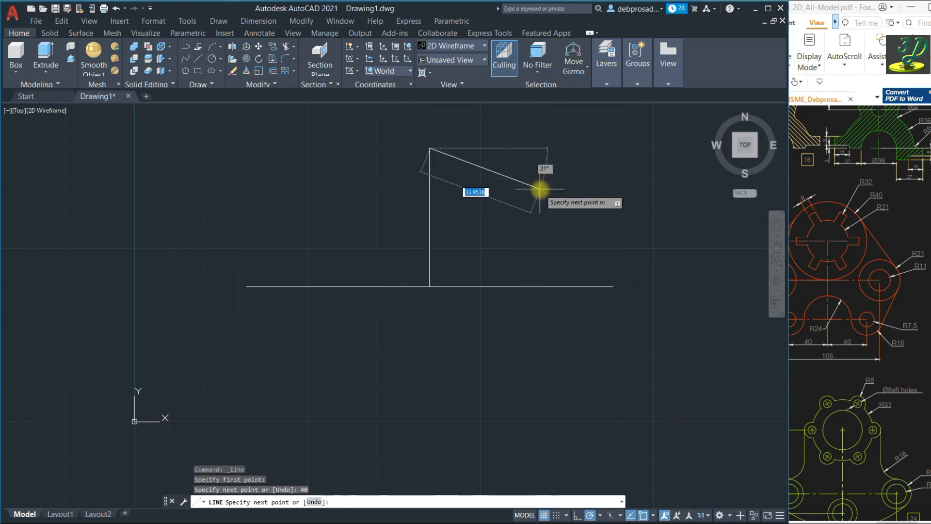
{"action": "key", "text": "space"}
Draw a 40-unit vertical line downward from the midpoint of the horizontal centre line
{"action": "key", "text": "space"}
{"action": "left_click", "coordinate": [429, 286]}
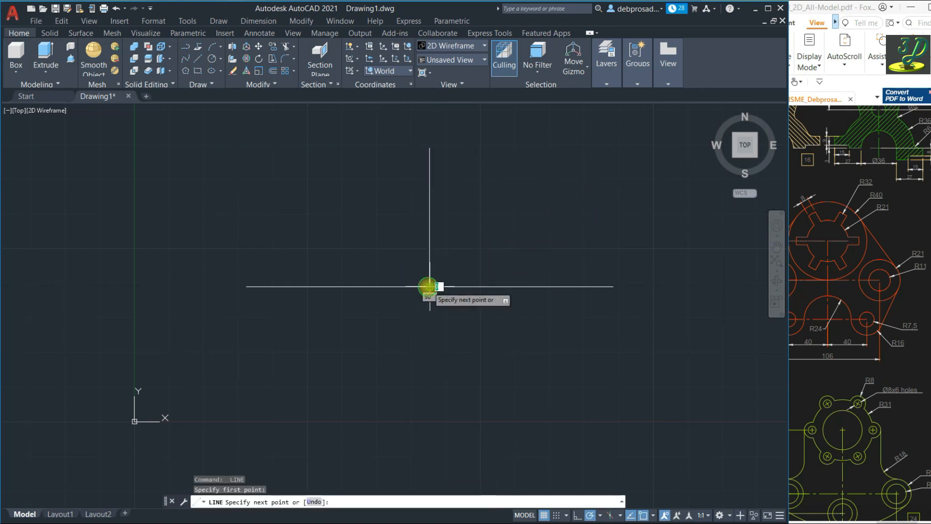
{"action": "type", "text": "40"}
{"action": "key", "text": "Return"}
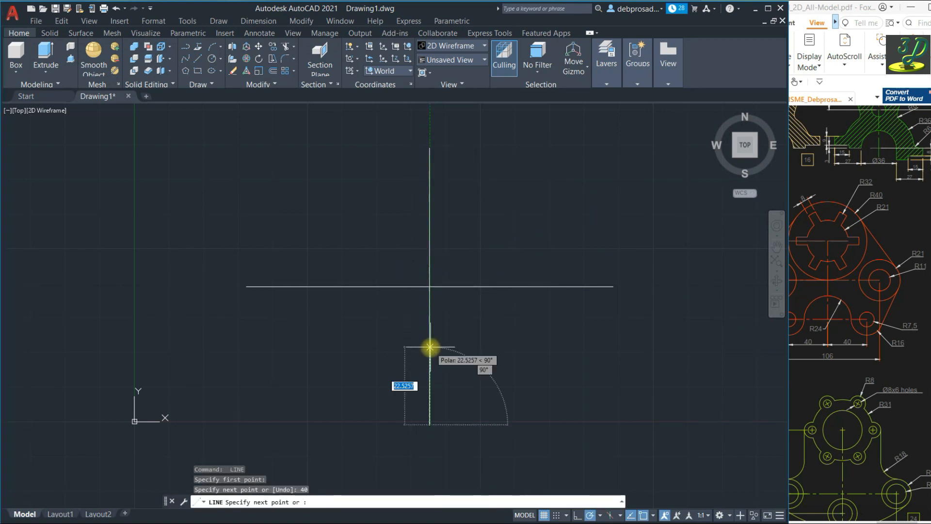
{"action": "key", "text": "Escape"}
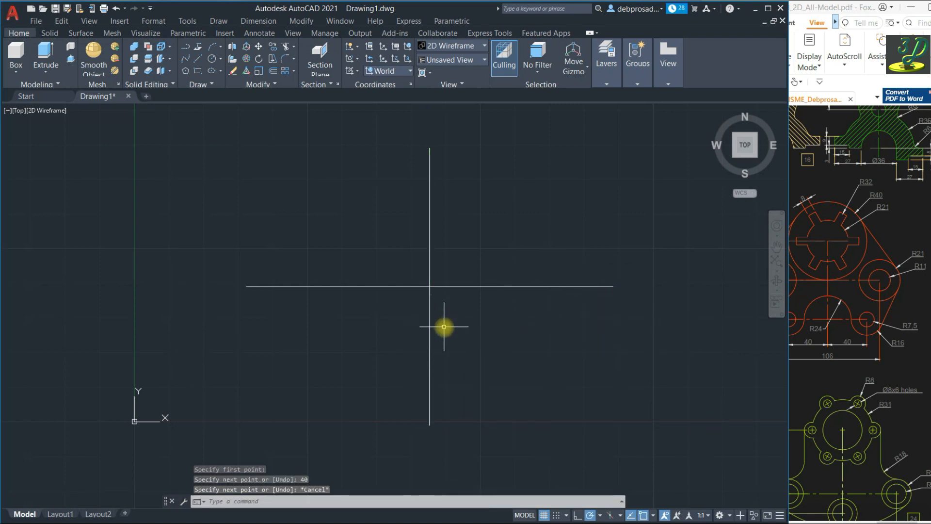
Draw a circle of radius 11 centred on the right end of the horizontal centre line
{"action": "left_click", "coordinate": [883, 341]}
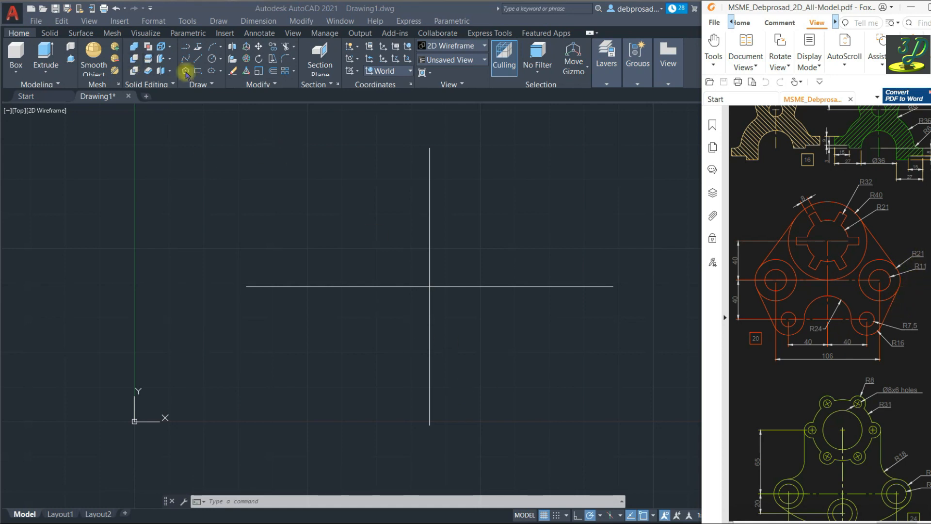
{"action": "left_click", "coordinate": [208, 61]}
{"action": "left_click", "coordinate": [208, 61]}
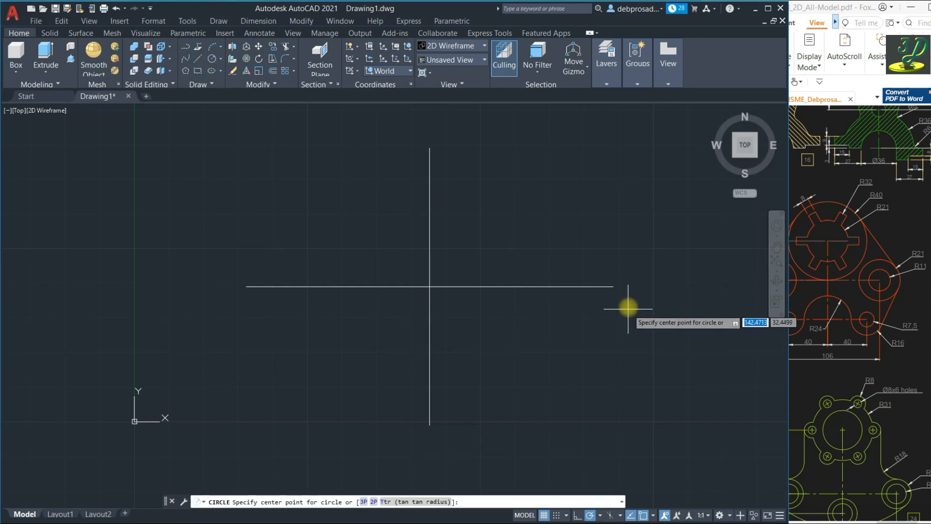
{"action": "left_click", "coordinate": [613, 286]}
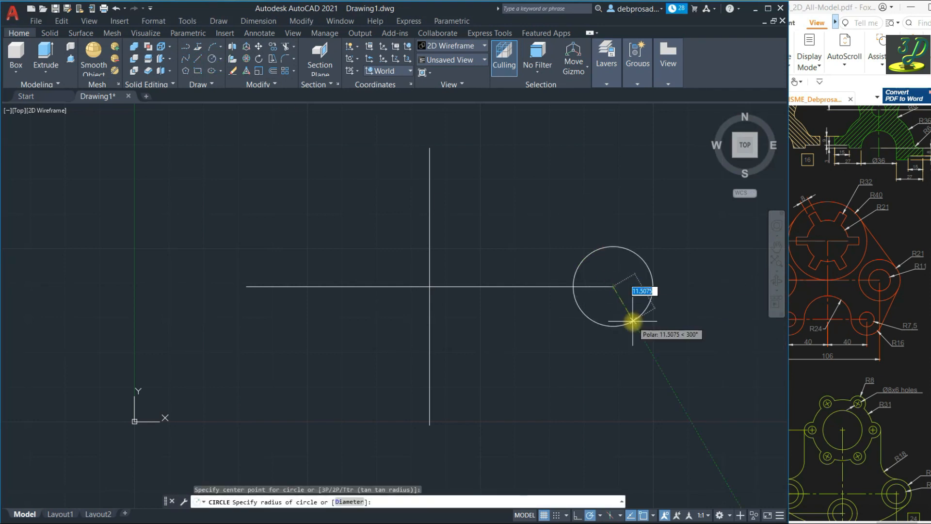
{"action": "type", "text": "11"}
{"action": "key", "text": "Return"}
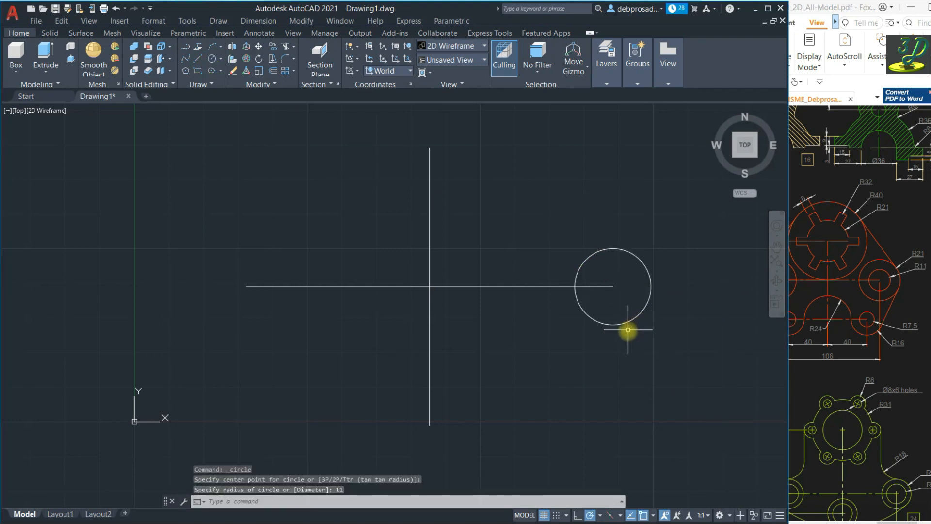
Add a concentric circle of radius 21 around the radius 11 circle
{"action": "key", "text": "space"}
{"action": "left_click", "coordinate": [612, 287]}
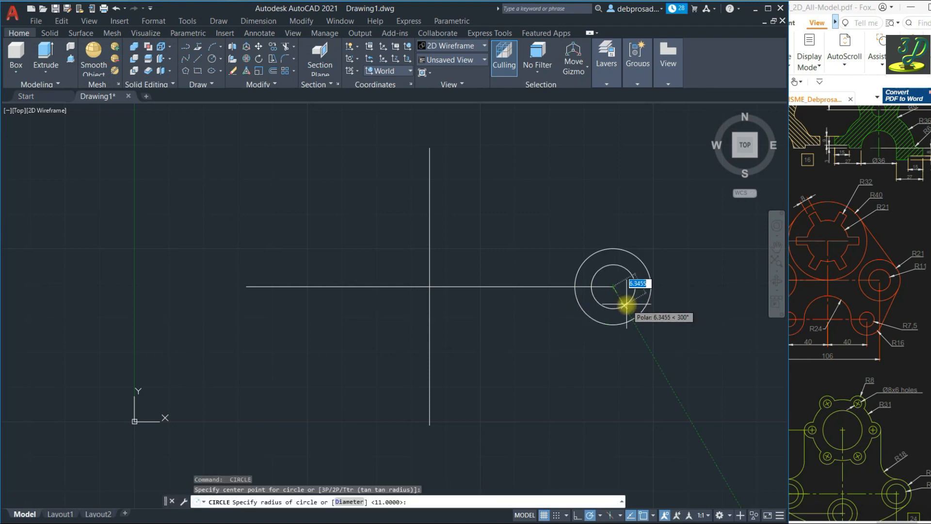
{"action": "type", "text": "21"}
{"action": "key", "text": "Return"}
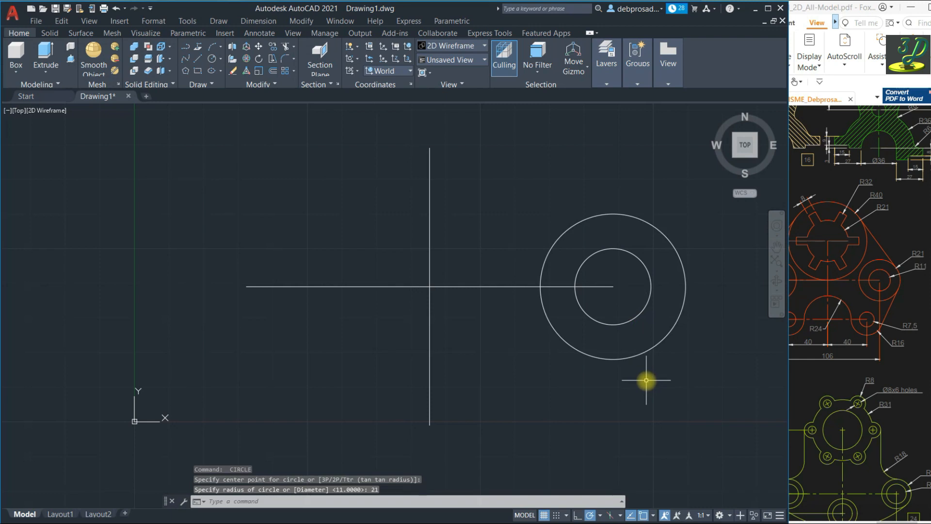
Draw a 40-unit horizontal line to the right from the lower end of the vertical centre line
{"action": "left_click", "coordinate": [831, 241]}
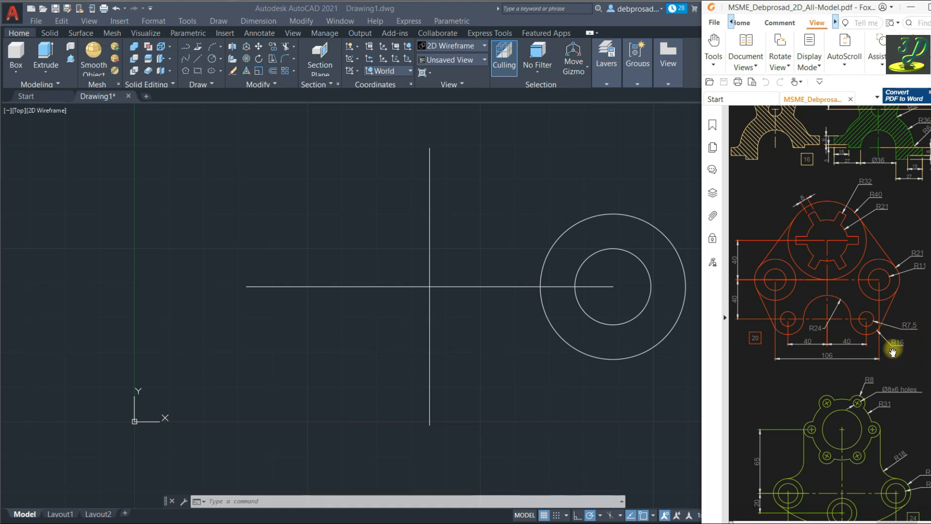
{"action": "left_click", "coordinate": [213, 60]}
{"action": "left_click", "coordinate": [212, 60]}
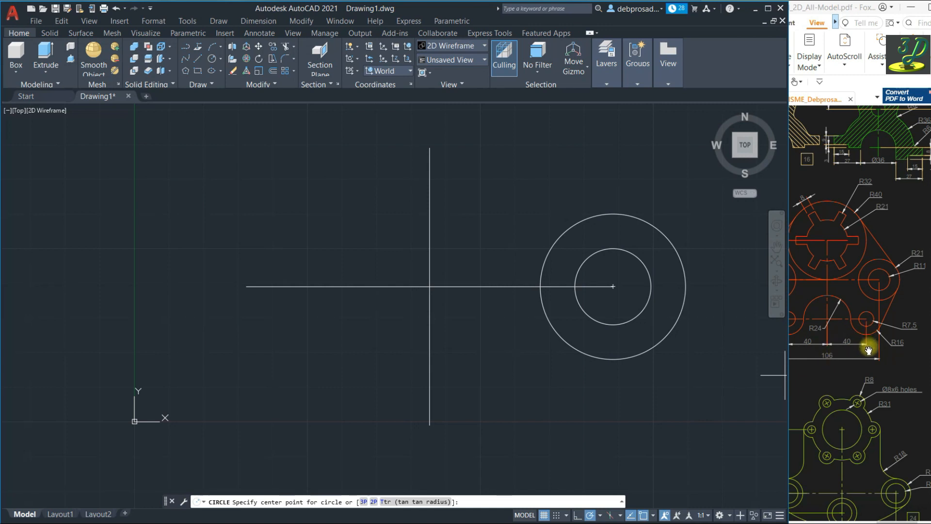
{"action": "left_click", "coordinate": [198, 60]}
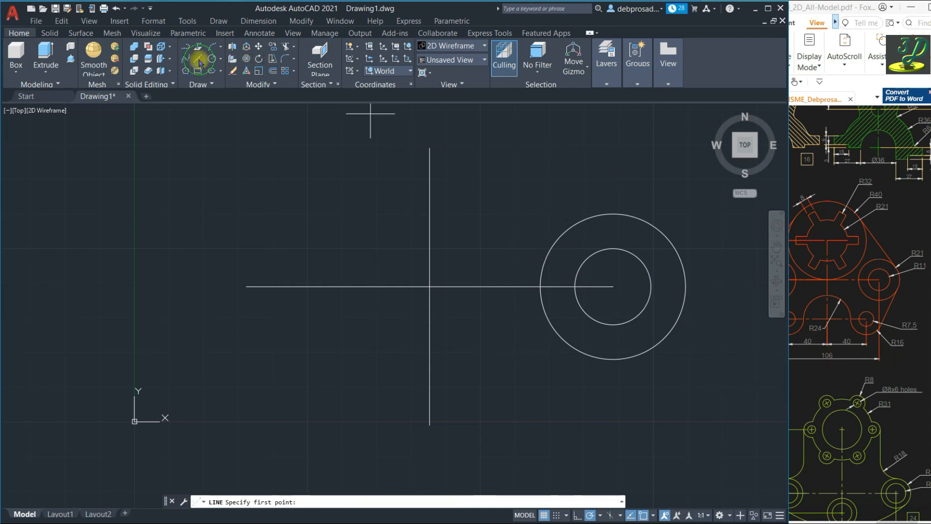
{"action": "left_click", "coordinate": [430, 424]}
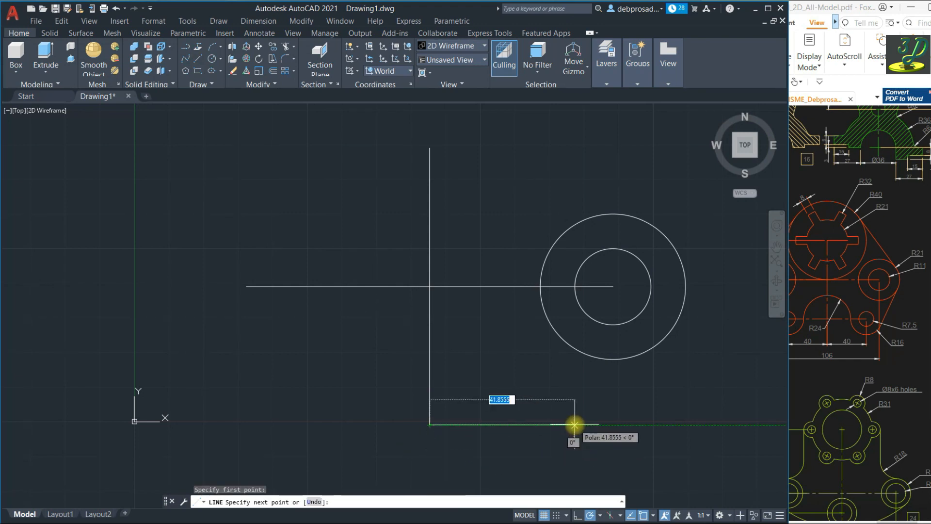
{"action": "type", "text": "40"}
{"action": "key", "text": "Return"}
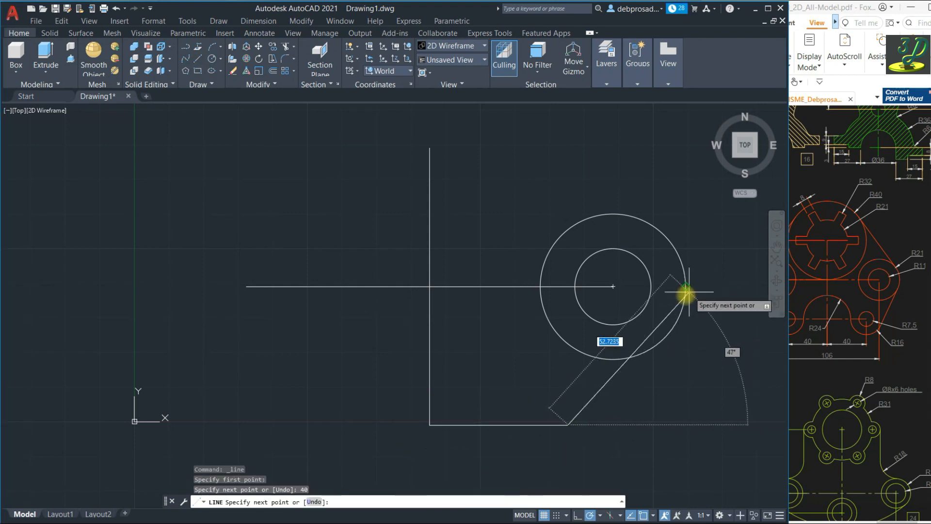
{"action": "key", "text": "space"}
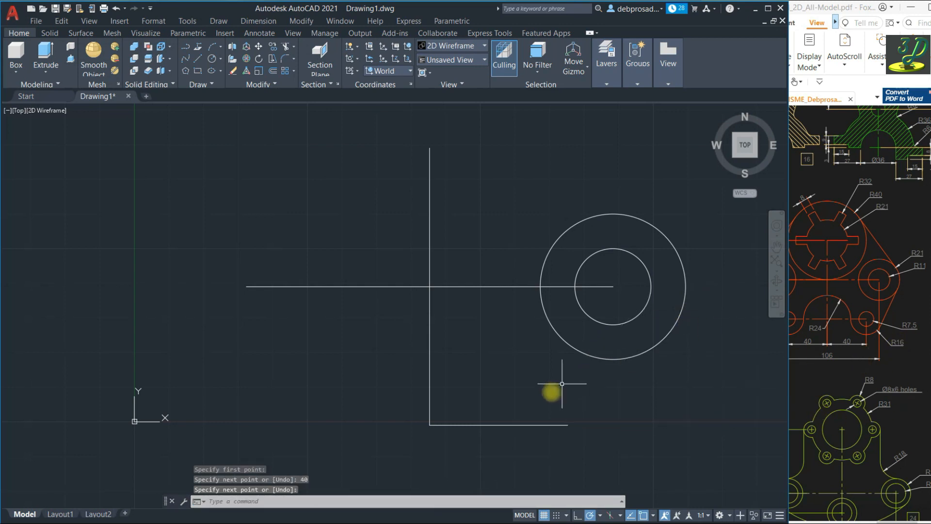
Draw a circle of radius 7.5 centred on the right end of the lower horizontal line
{"action": "left_click", "coordinate": [212, 59]}
{"action": "left_click", "coordinate": [568, 424]}
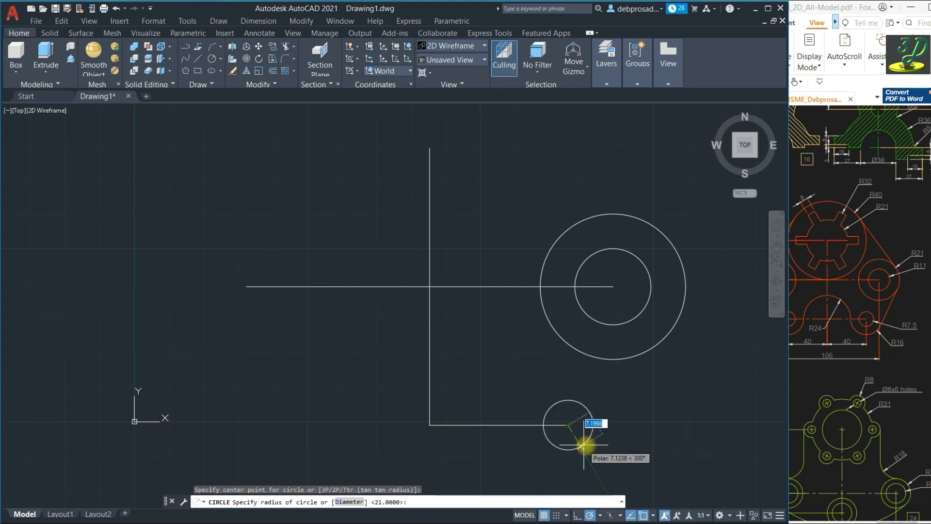
{"action": "type", "text": "7.5"}
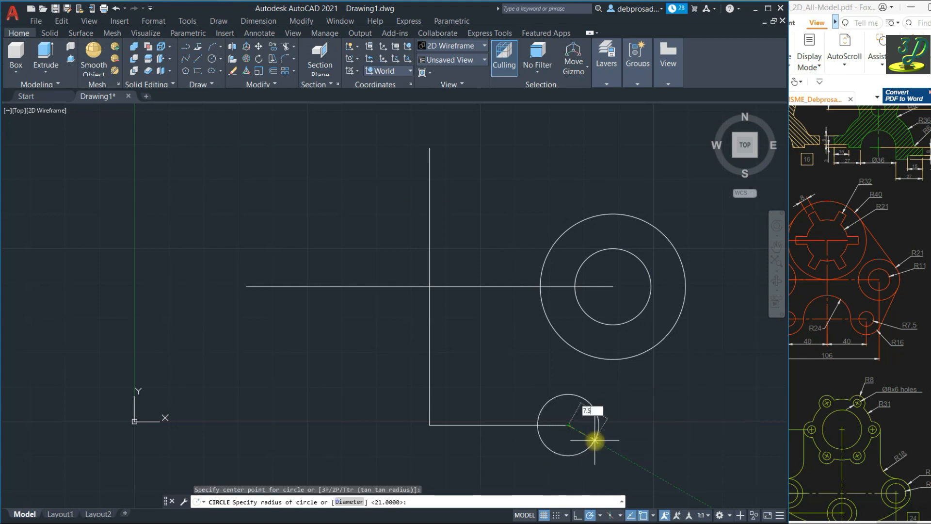
{"action": "key", "text": "Return"}
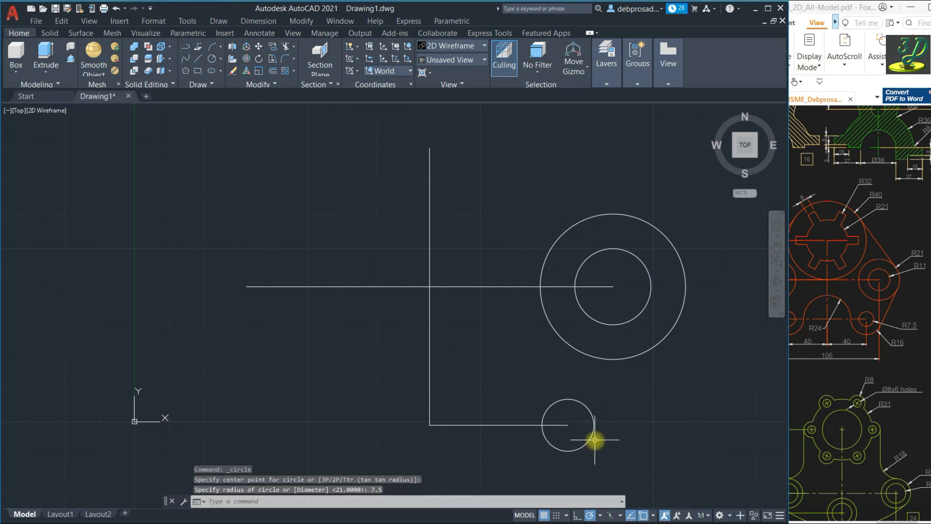
Add a concentric circle of radius 16 around the radius 7.5 circle
{"action": "key", "text": "space"}
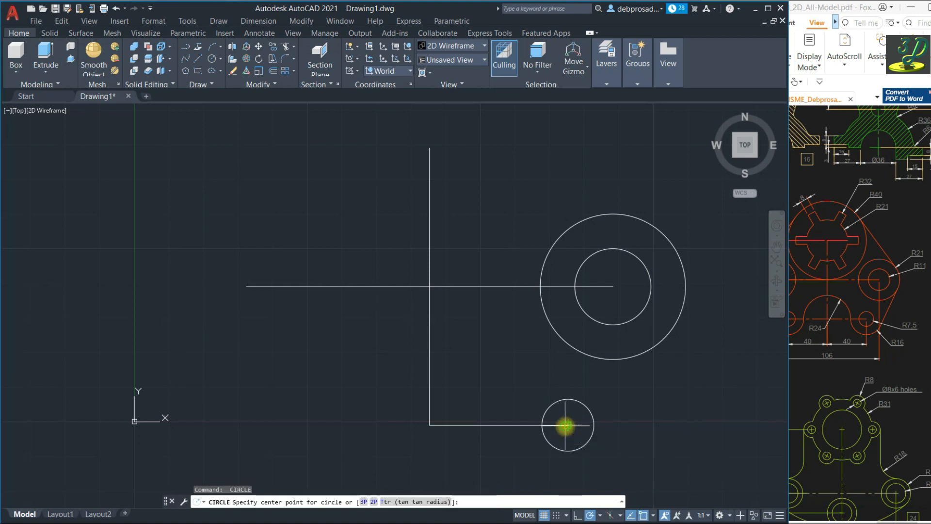
{"action": "left_click", "coordinate": [568, 425]}
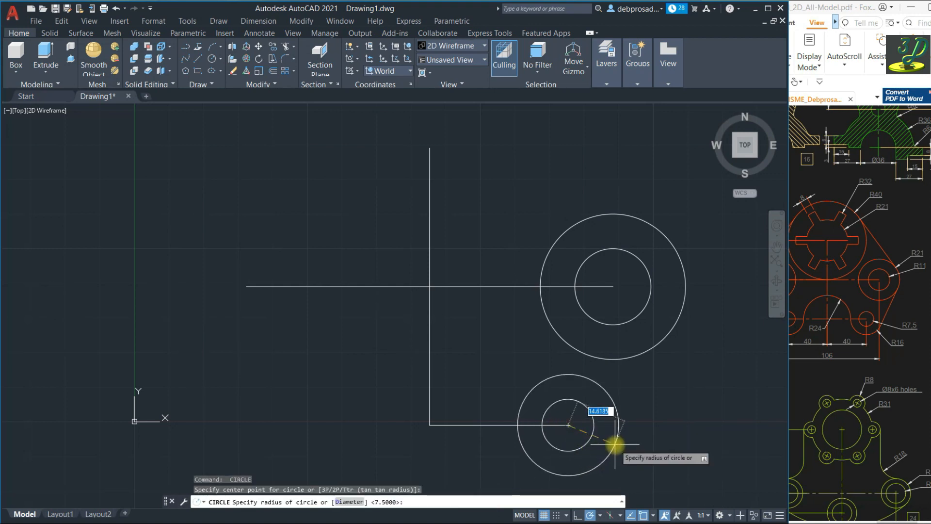
{"action": "key", "text": "Return"}
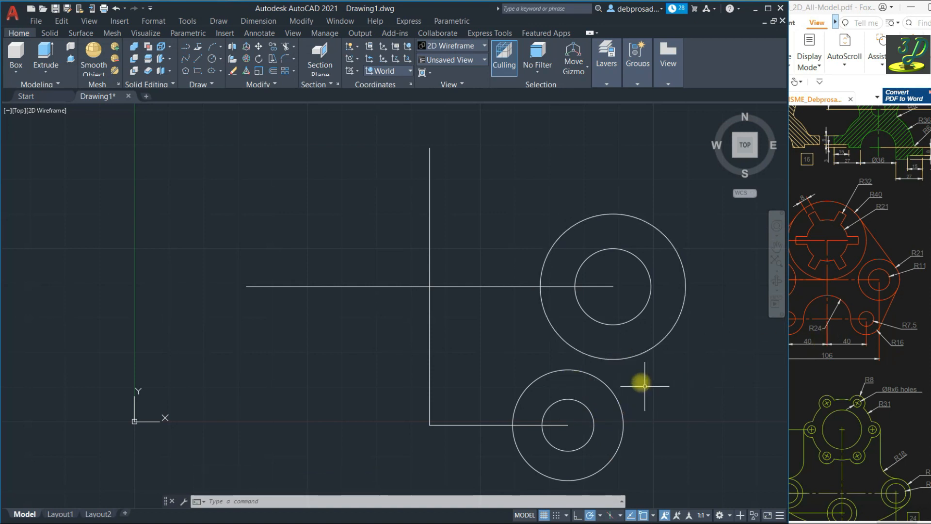
{"action": "key", "text": "Escape"}
{"action": "key", "text": "Escape"}
{"action": "key", "text": "Escape"}
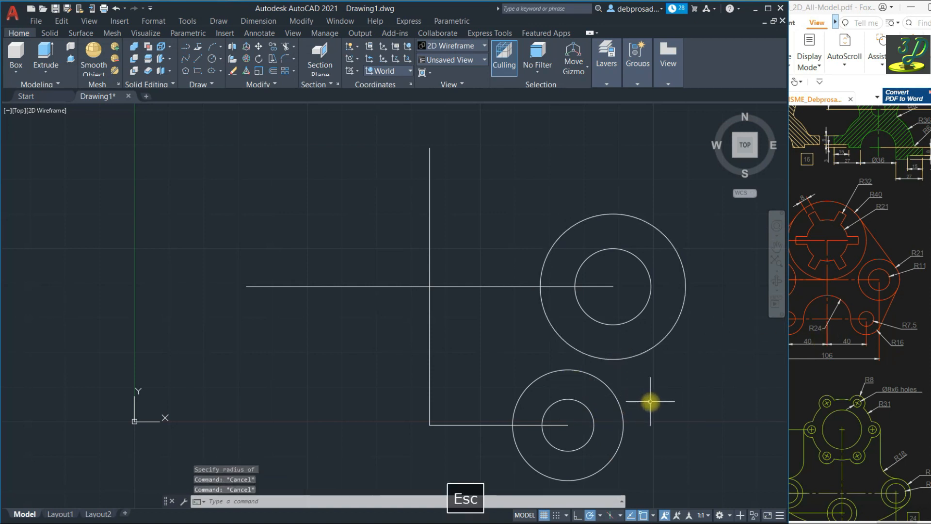
Mirror the four circles on the right about the vertical centre line, keeping the source objects
{"action": "left_click", "coordinate": [687, 446]}
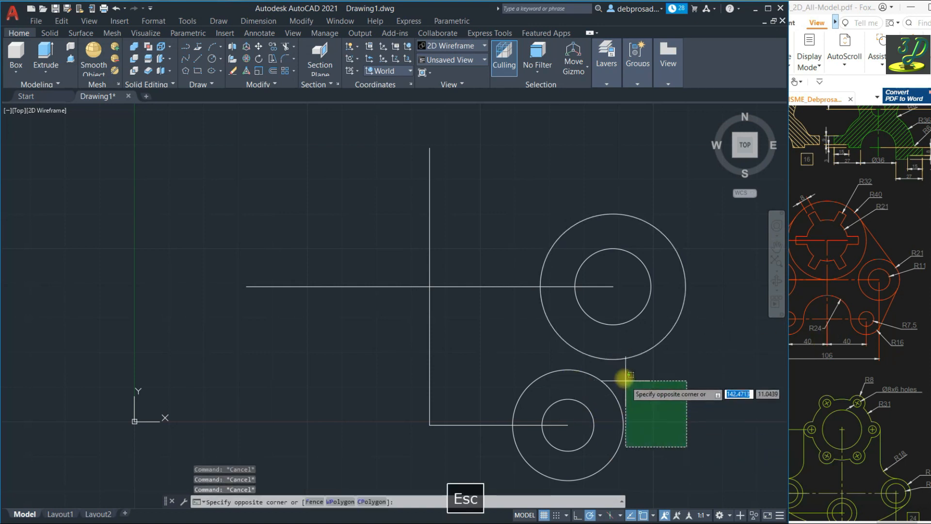
{"action": "left_click", "coordinate": [581, 307]}
{"action": "left_click", "coordinate": [271, 84]}
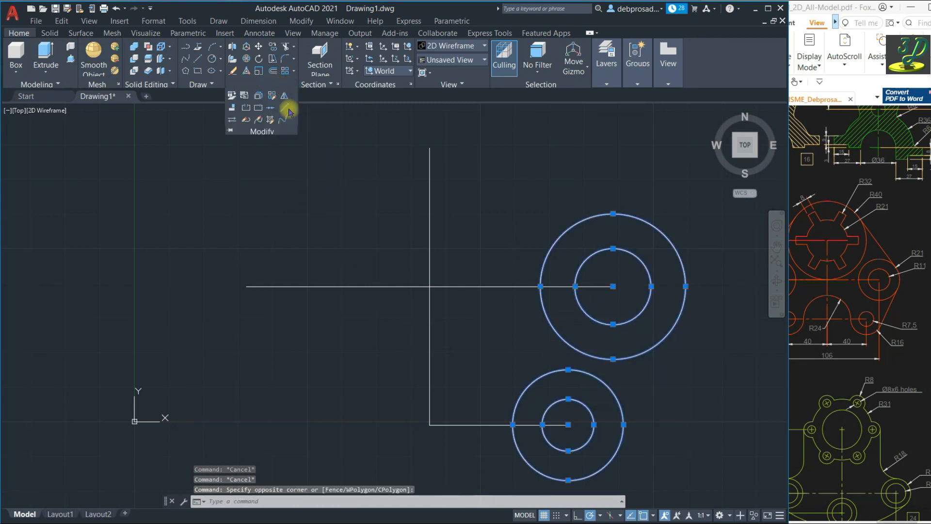
{"action": "left_click", "coordinate": [284, 97]}
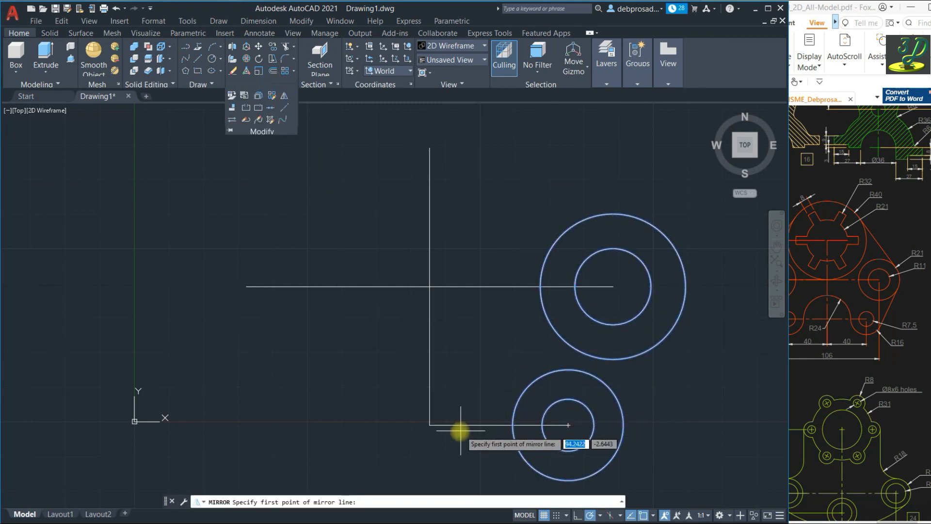
{"action": "left_click", "coordinate": [430, 425]}
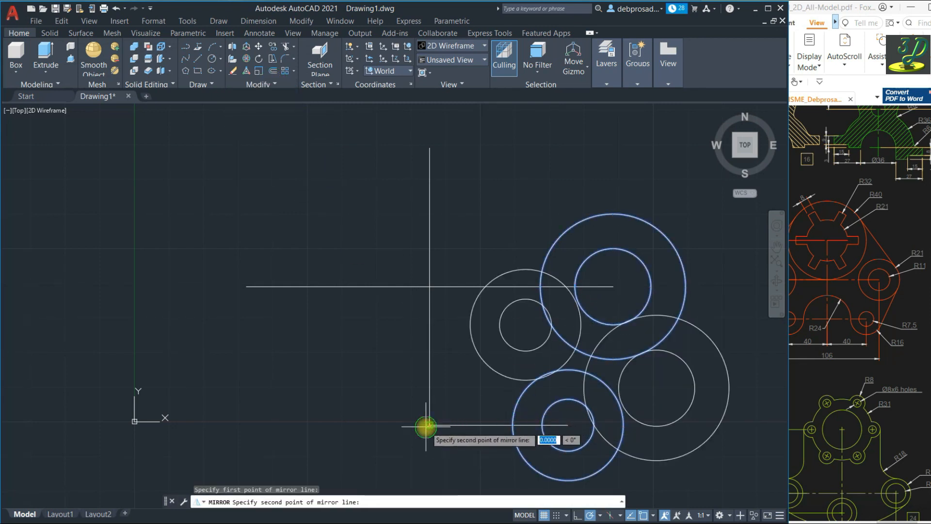
{"action": "left_click", "coordinate": [430, 150]}
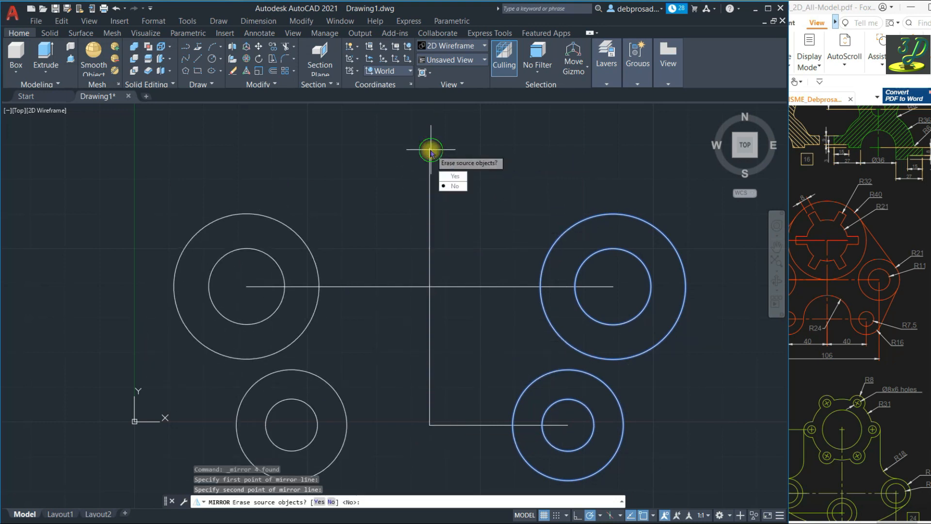
{"action": "left_click", "coordinate": [455, 186]}
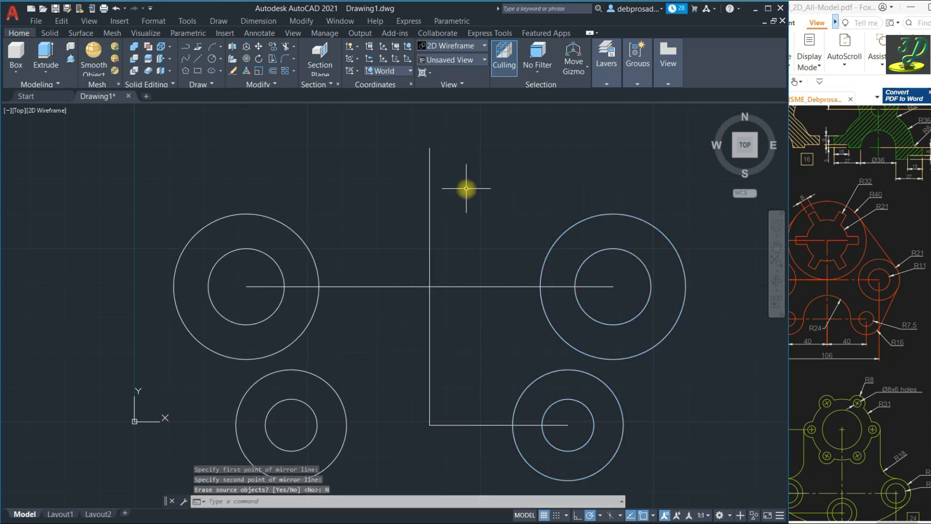
{"action": "key", "text": "Escape"}
{"action": "key", "text": "Escape"}
{"action": "key", "text": "Escape"}
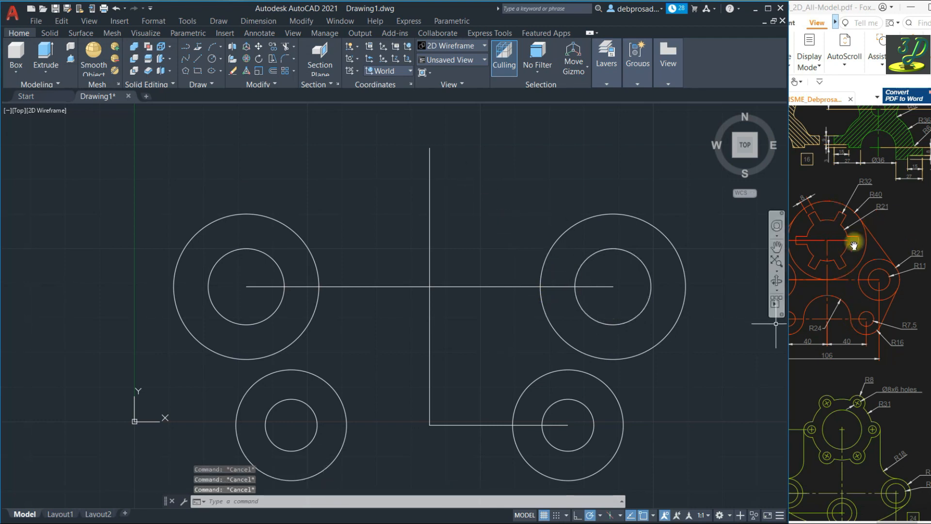
Draw a circle of radius 40 centred on the upper end of the vertical centre line, following the reference PDF
{"action": "left_click", "coordinate": [876, 237]}
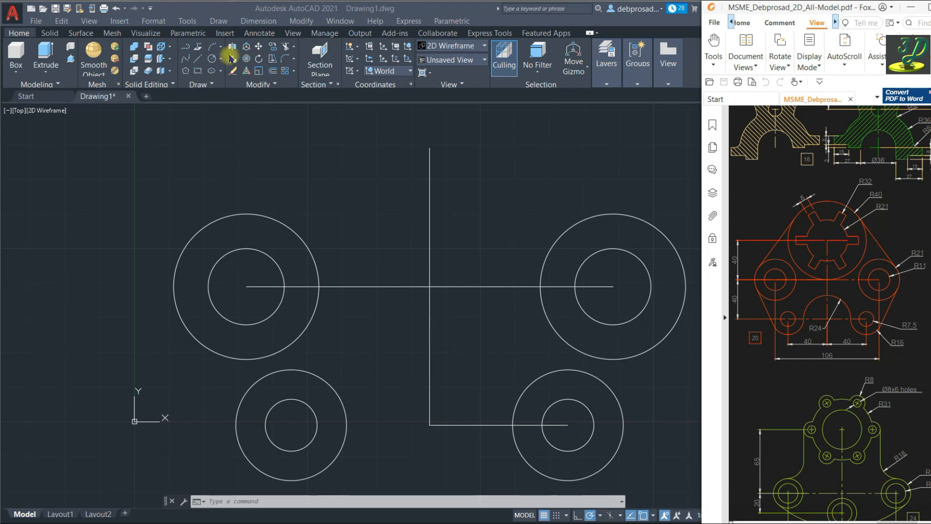
{"action": "left_click", "coordinate": [214, 60]}
{"action": "left_click", "coordinate": [214, 60]}
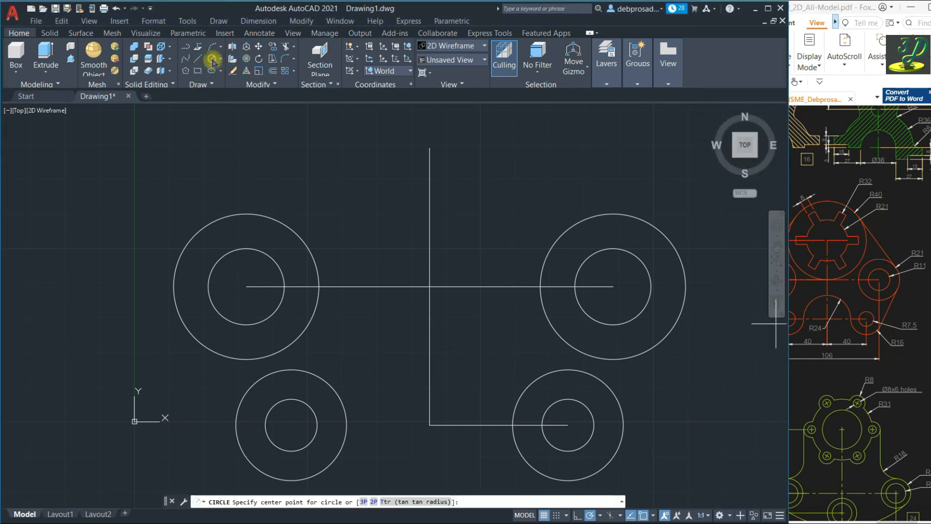
{"action": "left_click", "coordinate": [430, 148]}
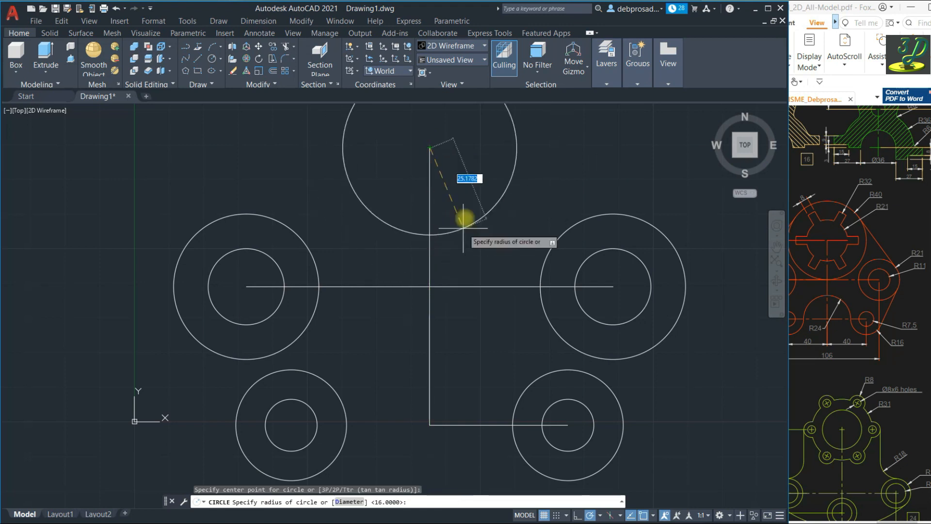
{"action": "type", "text": "4"}
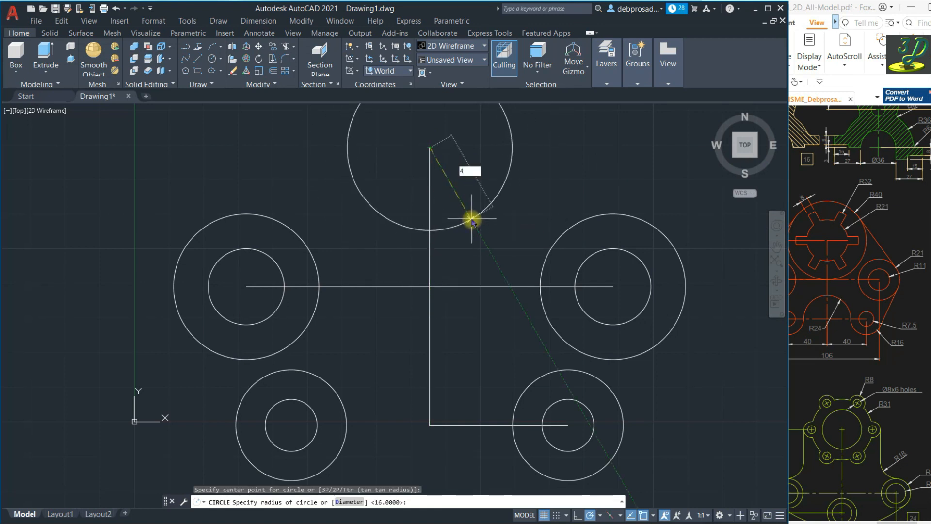
{"action": "type", "text": "0"}
{"action": "key", "text": "Return"}
Add a concentric circle of radius 32 inside the radius 40 circle
{"action": "key", "text": "space"}
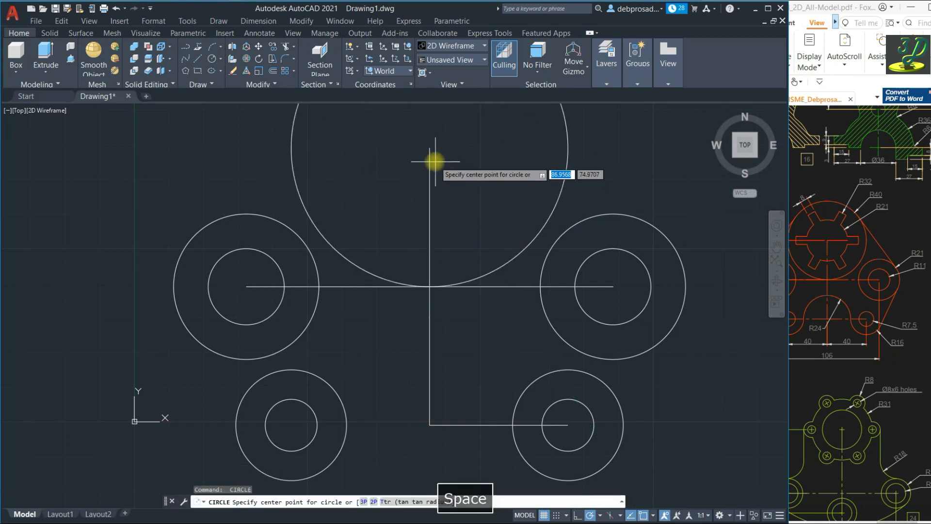
{"action": "left_click", "coordinate": [429, 148]}
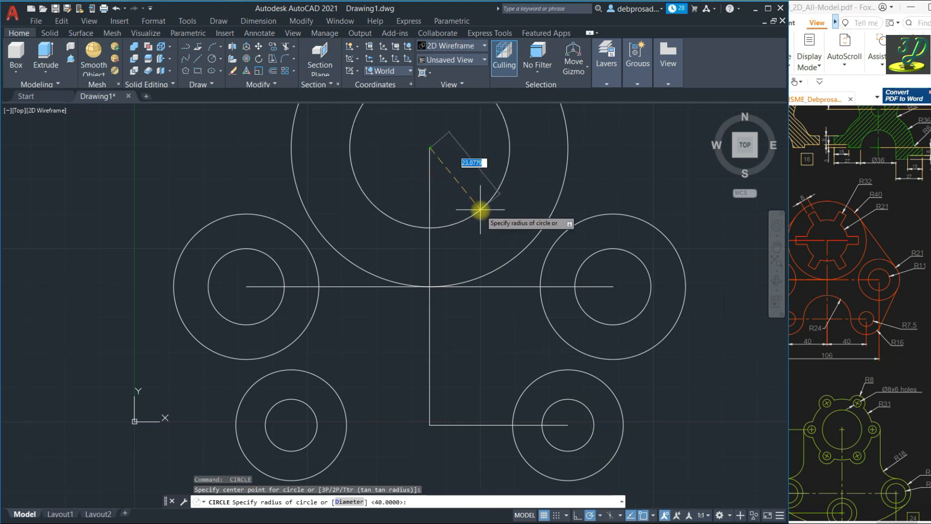
{"action": "key", "text": "Return"}
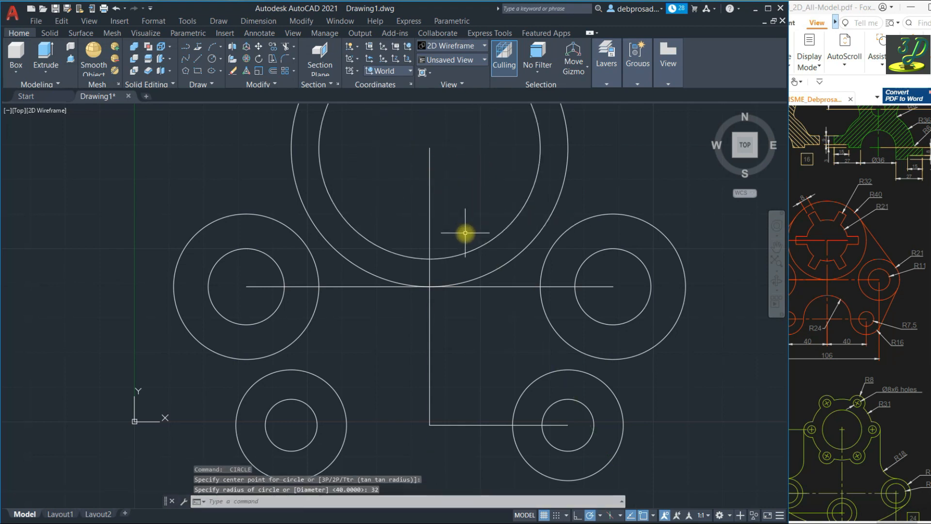
Add a concentric circle of radius 21 inside the radius 32 circle
{"action": "key", "text": "space"}
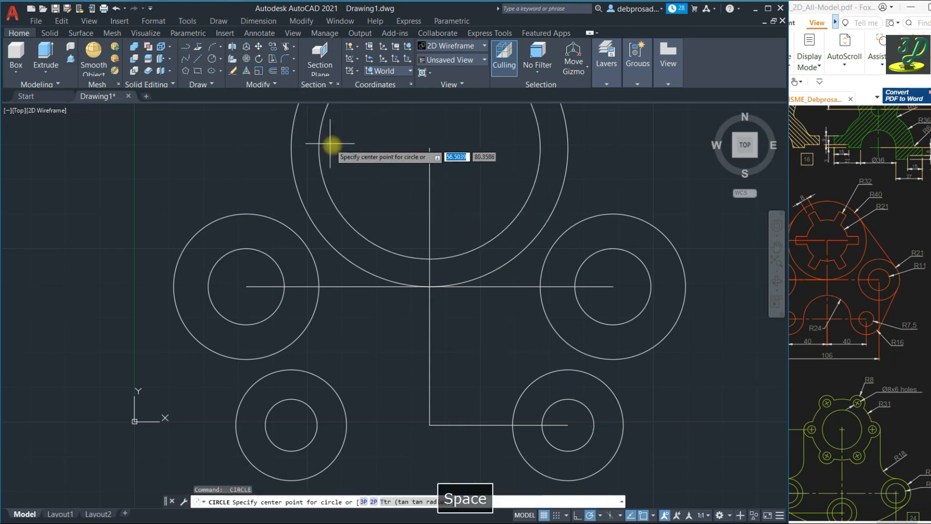
{"action": "left_click", "coordinate": [429, 148]}
{"action": "type", "text": "21"}
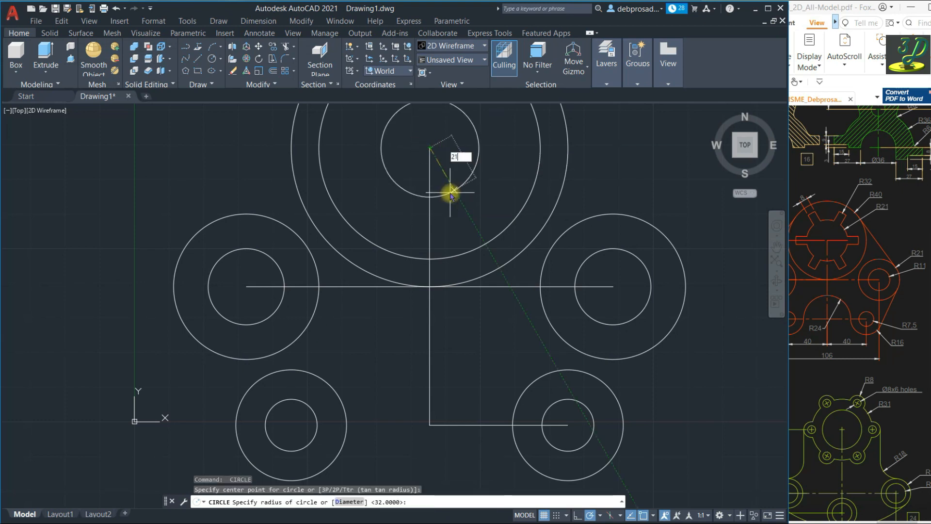
{"action": "key", "text": "Return"}
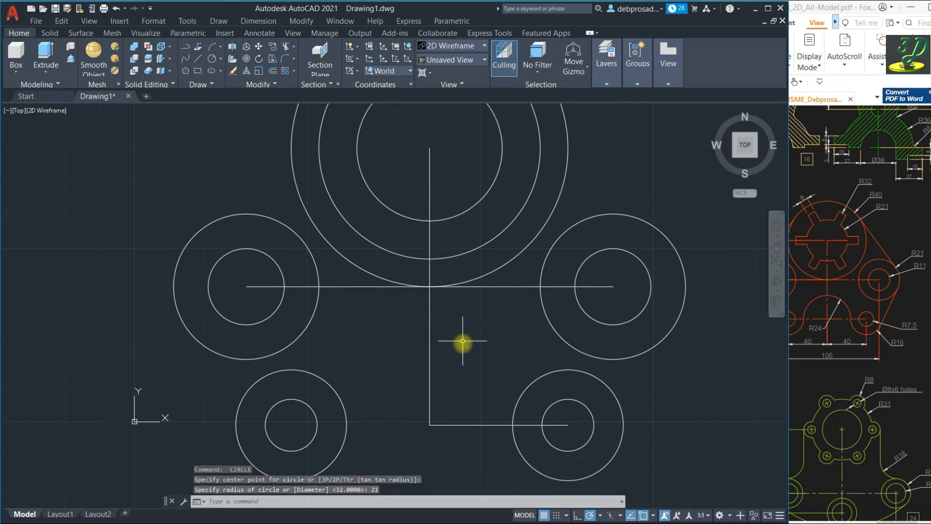
{"action": "scroll", "coordinate": [461, 346], "scroll_direction": "down", "scroll_amount": 2}
{"action": "scroll", "coordinate": [451, 170], "scroll_direction": "up", "scroll_amount": 2}
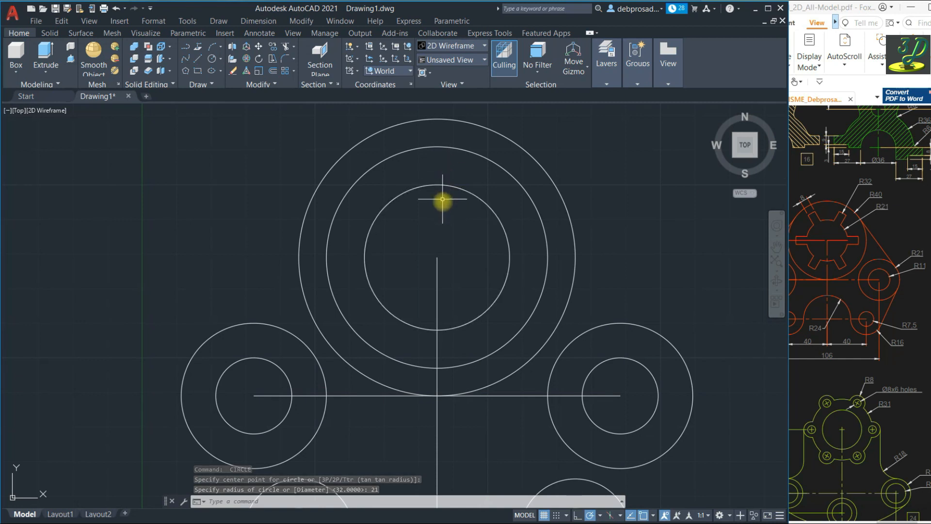
Draw a horizontal line from the centre of the upper circles to the left quadrant of the radius 32 circle
{"action": "left_click", "coordinate": [824, 229]}
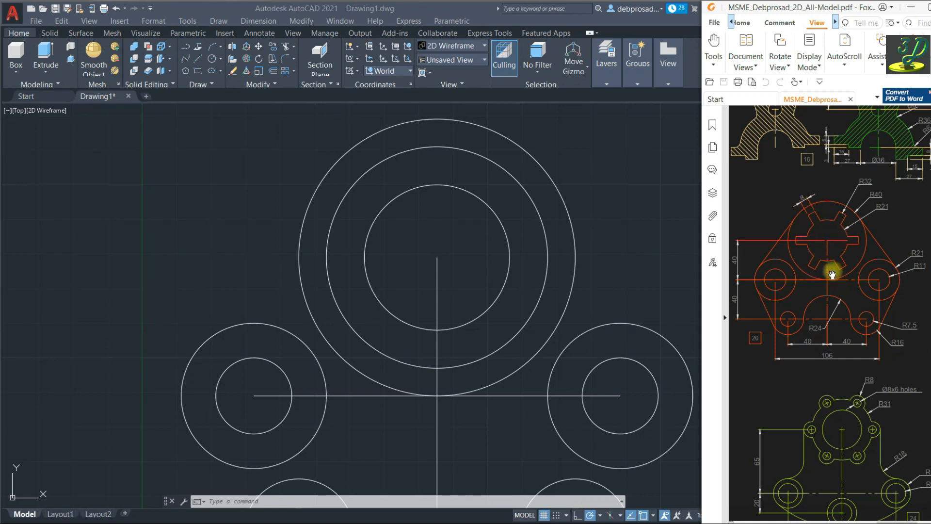
{"action": "left_click", "coordinate": [199, 62]}
{"action": "left_click", "coordinate": [198, 59]}
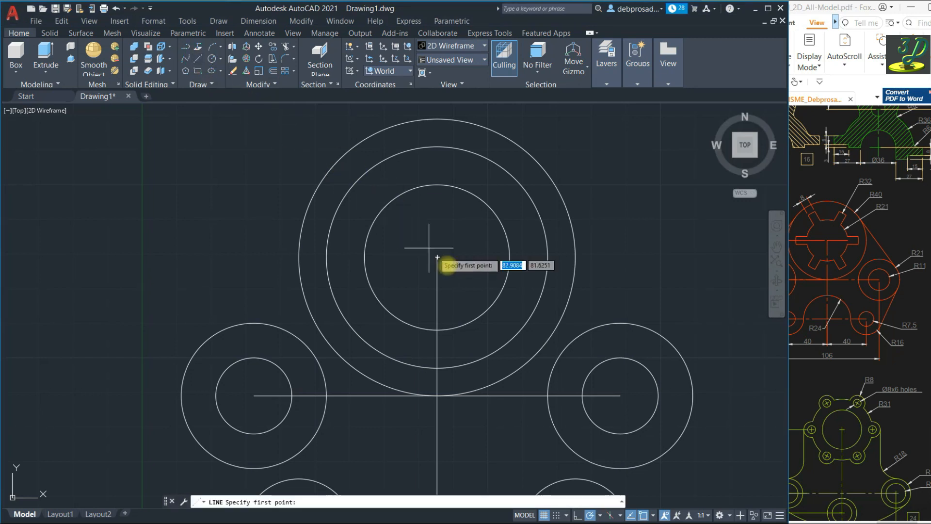
{"action": "left_click", "coordinate": [437, 257]}
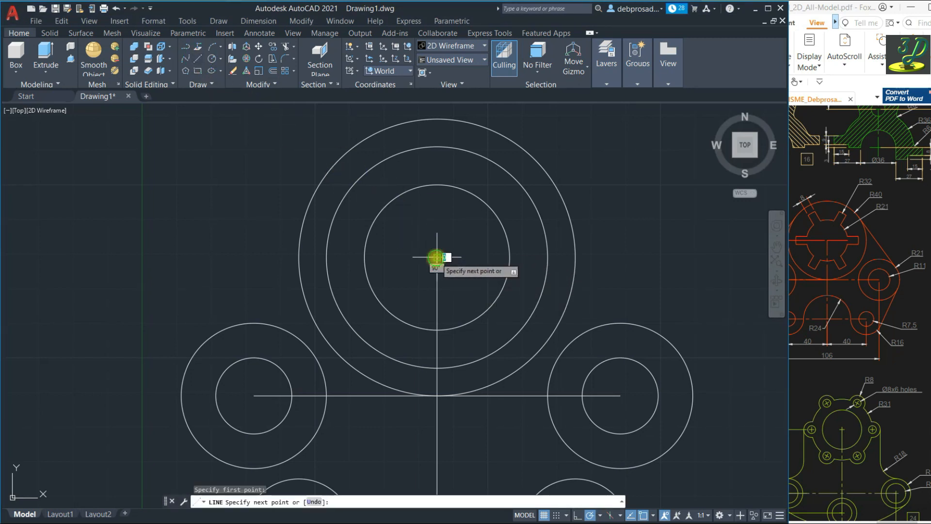
{"action": "left_click", "coordinate": [326, 257]}
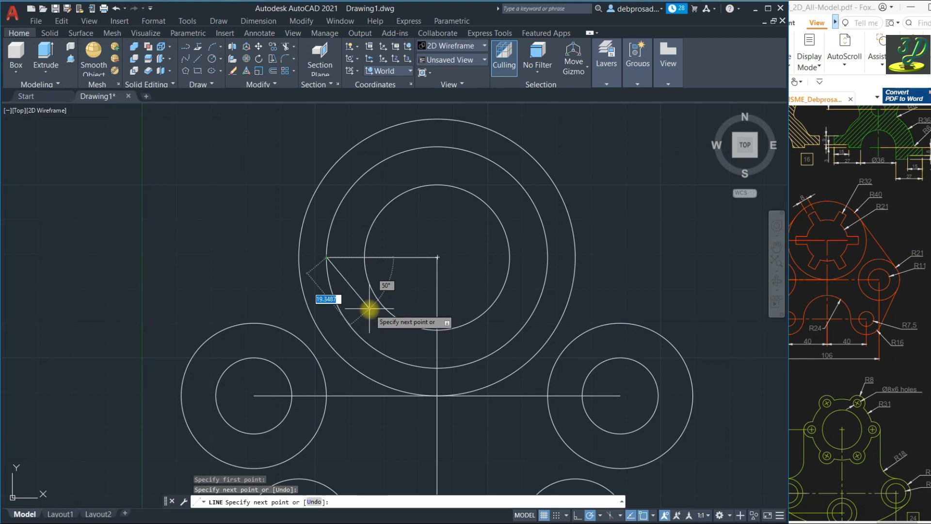
{"action": "key", "text": "space"}
{"action": "key", "text": "Escape"}
{"action": "key", "text": "Escape"}
{"action": "key", "text": "Escape"}
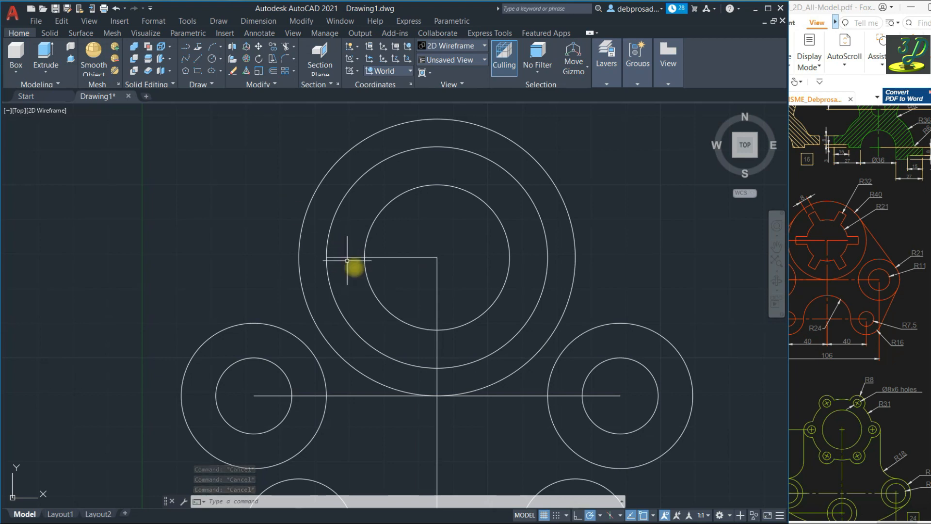
Offset the short horizontal line in the upper circles by 4 to both sides
{"action": "left_click", "coordinate": [267, 72]}
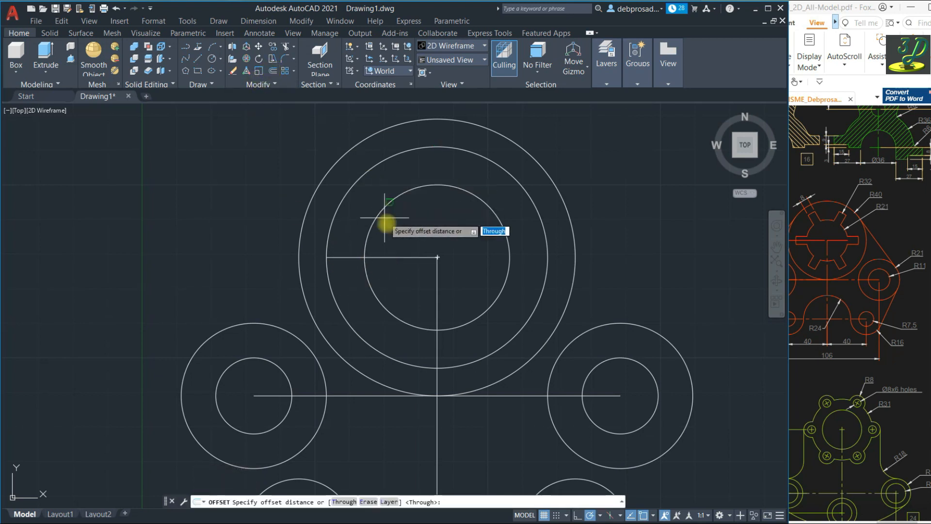
{"action": "type", "text": "4"}
{"action": "key", "text": "Return"}
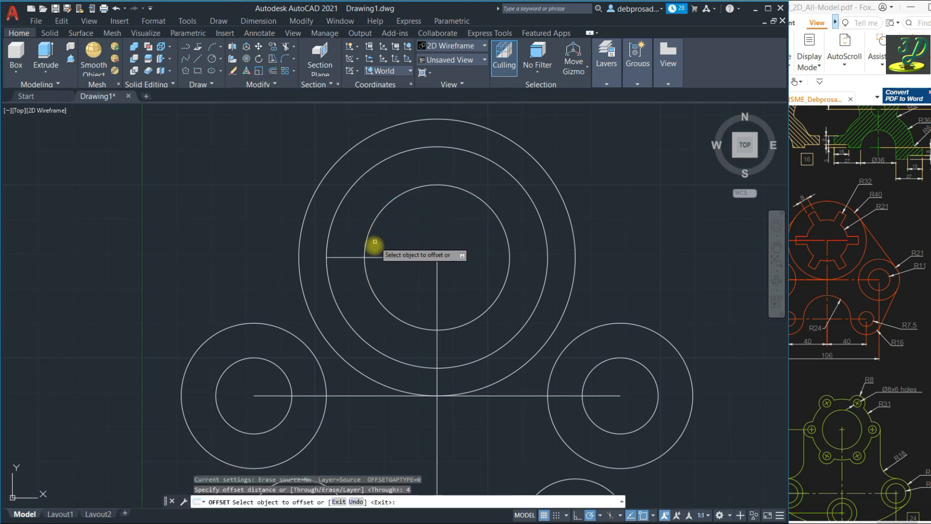
{"action": "left_click", "coordinate": [383, 257]}
{"action": "left_click", "coordinate": [383, 237]}
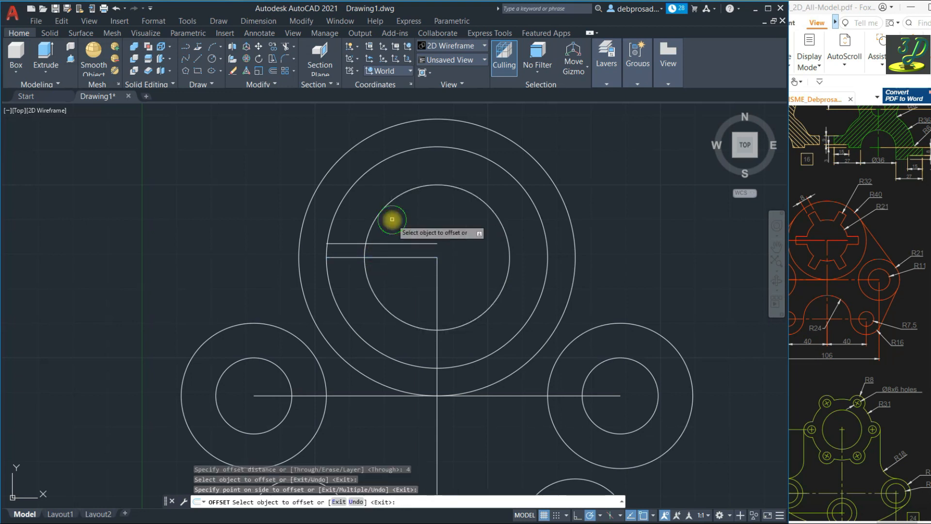
{"action": "left_click", "coordinate": [386, 257]}
{"action": "left_click", "coordinate": [391, 280]}
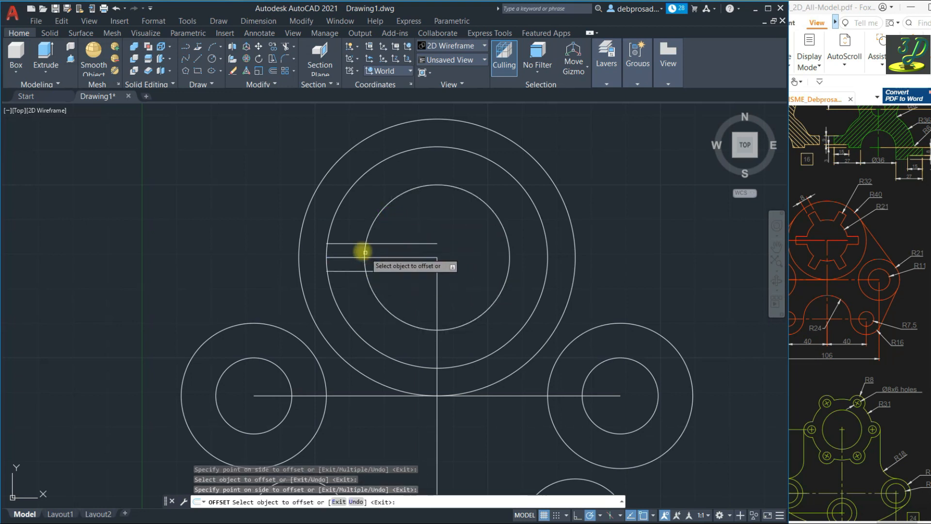
{"action": "key", "text": "Escape"}
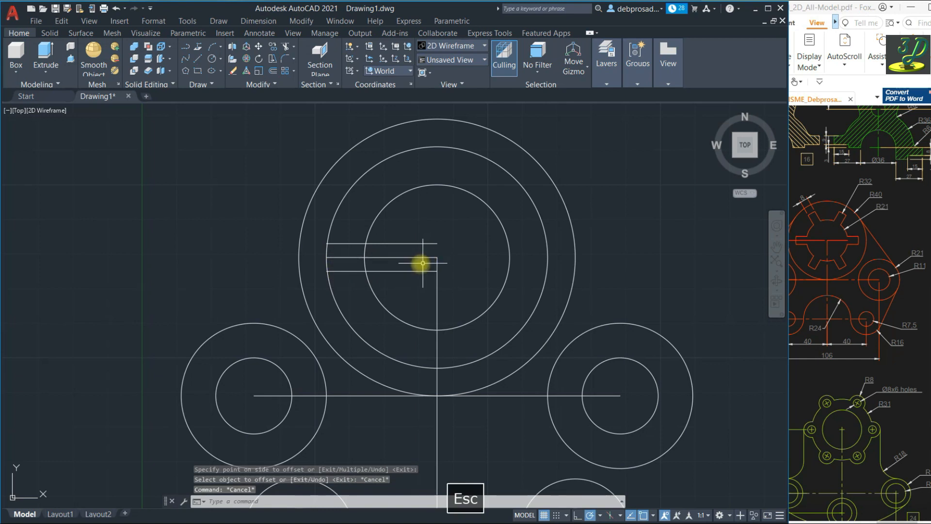
Delete the original horizontal line between the two offset lines
{"action": "left_click", "coordinate": [409, 252]}
{"action": "left_click", "coordinate": [382, 259]}
{"action": "key", "text": "Delete"}
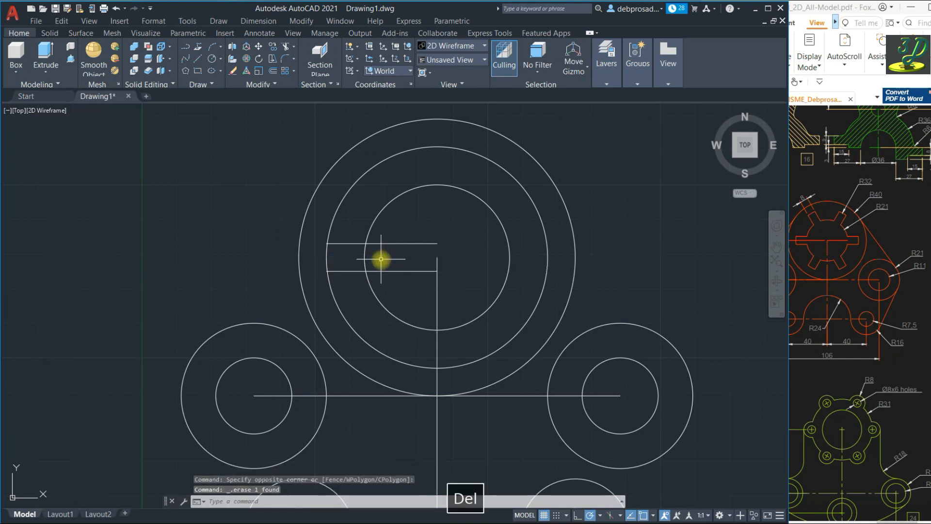
Trim the offset lines and the radius 21 and 32 circles to leave a single notch opening into the inner circle
{"action": "key", "text": "Escape"}
{"action": "key", "text": "ctrl+z"}
{"action": "left_click", "coordinate": [371, 279]}
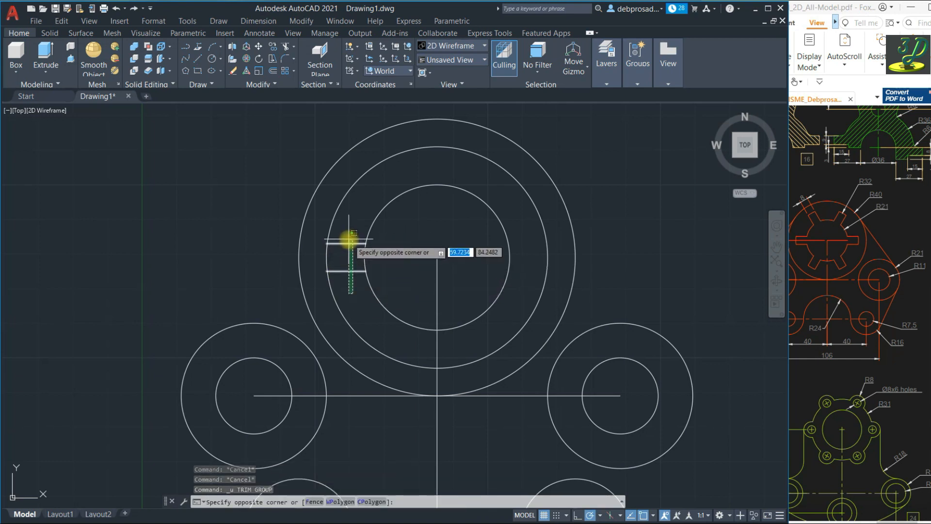
{"action": "left_click", "coordinate": [348, 238]}
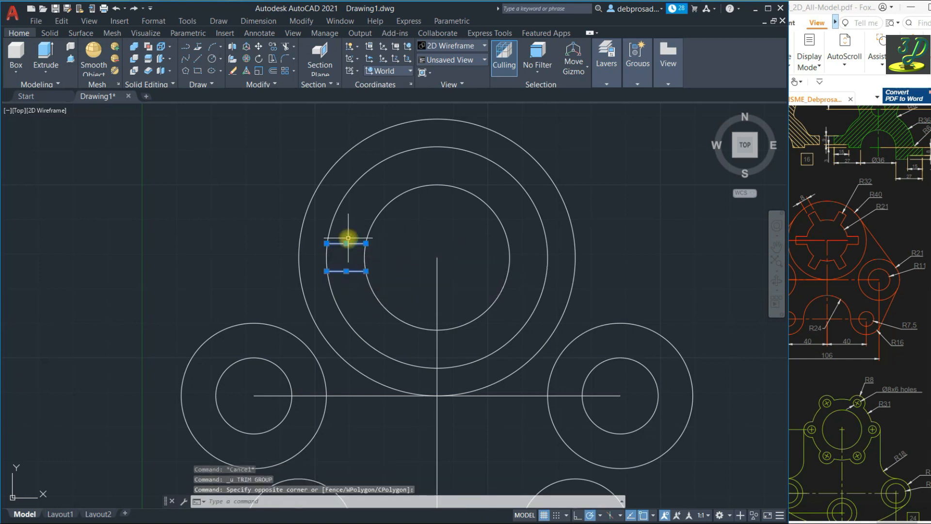
{"action": "left_click", "coordinate": [287, 49]}
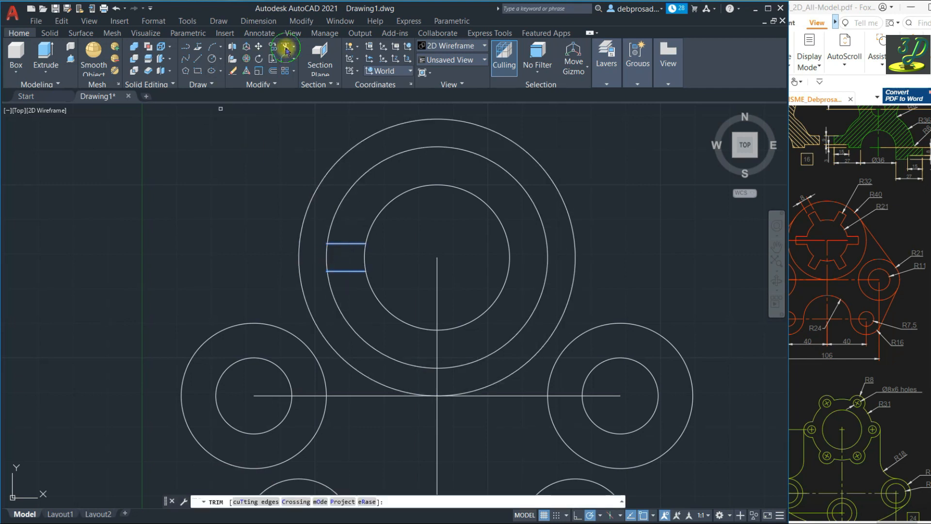
{"action": "left_click", "coordinate": [364, 263]}
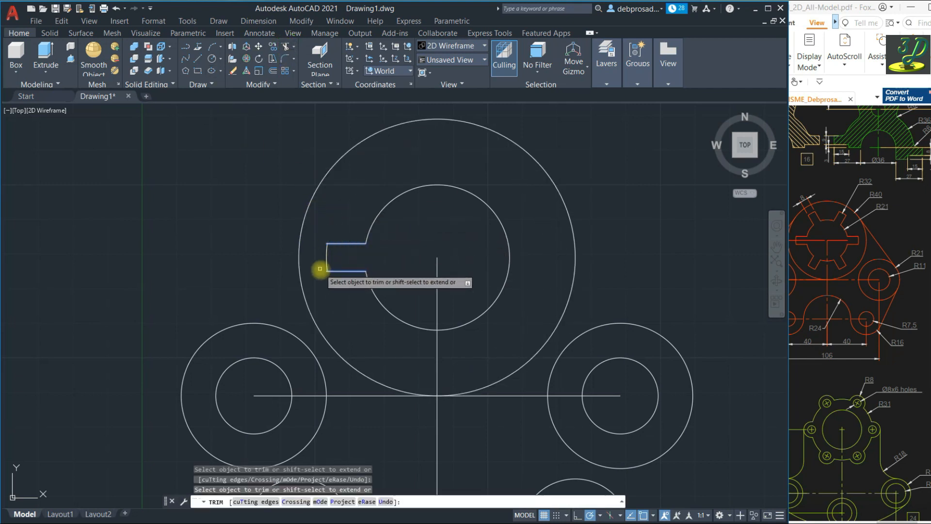
{"action": "key", "text": "Escape"}
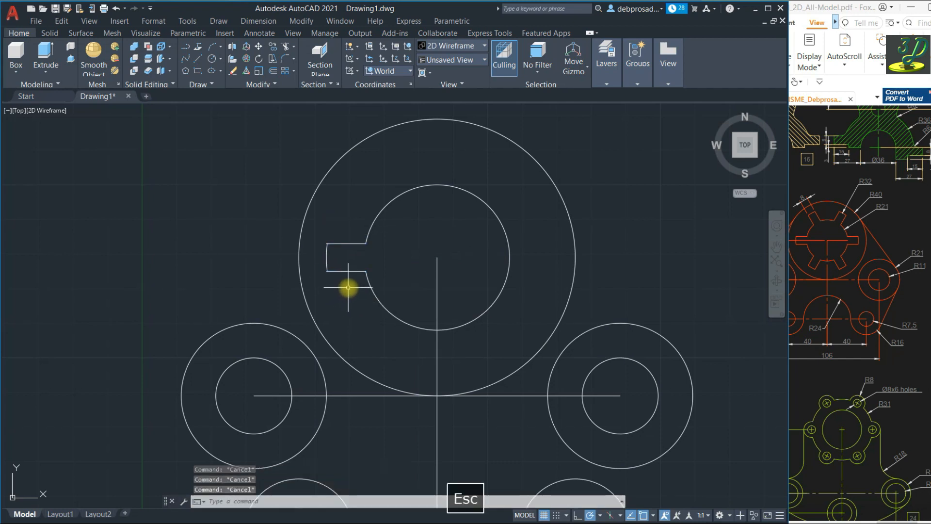
Try to join the notch's two horizontal lines and its end arc into one object
{"action": "left_click", "coordinate": [349, 291]}
{"action": "left_click", "coordinate": [320, 227]}
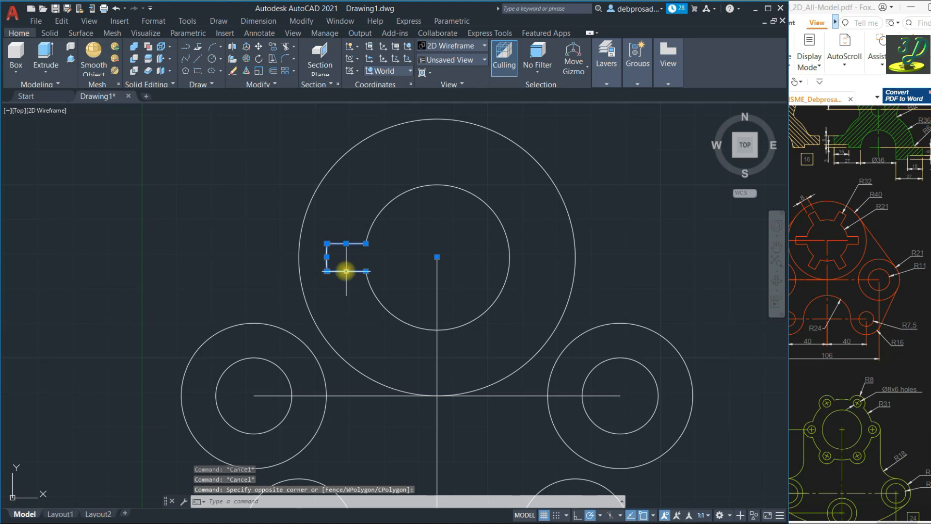
{"action": "type", "text": "j"}
{"action": "key", "text": "Return"}
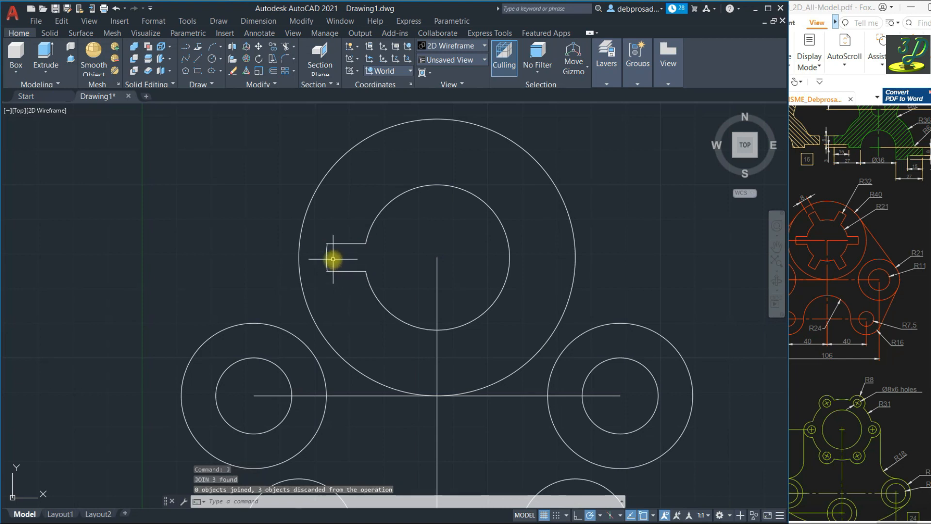
{"action": "left_click", "coordinate": [327, 254]}
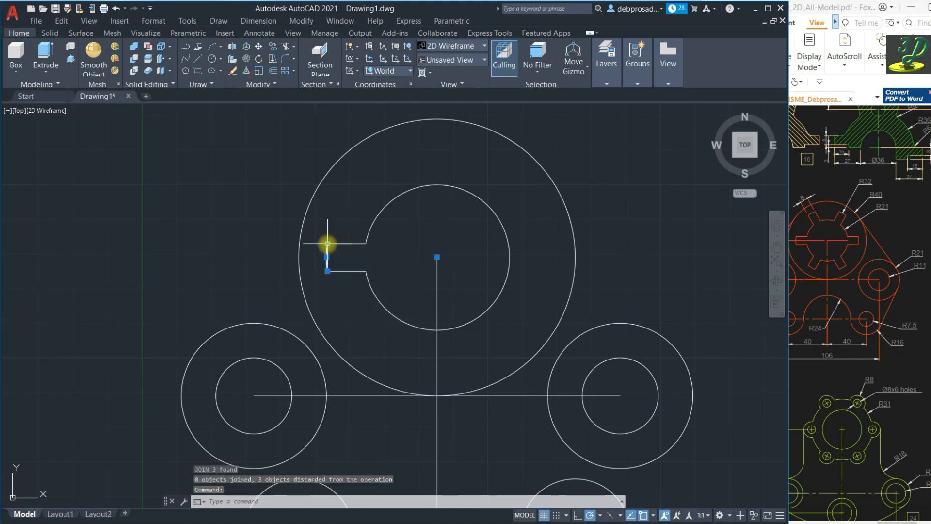
{"action": "key", "text": "Escape"}
{"action": "key", "text": "Escape"}
{"action": "key", "text": "Escape"}
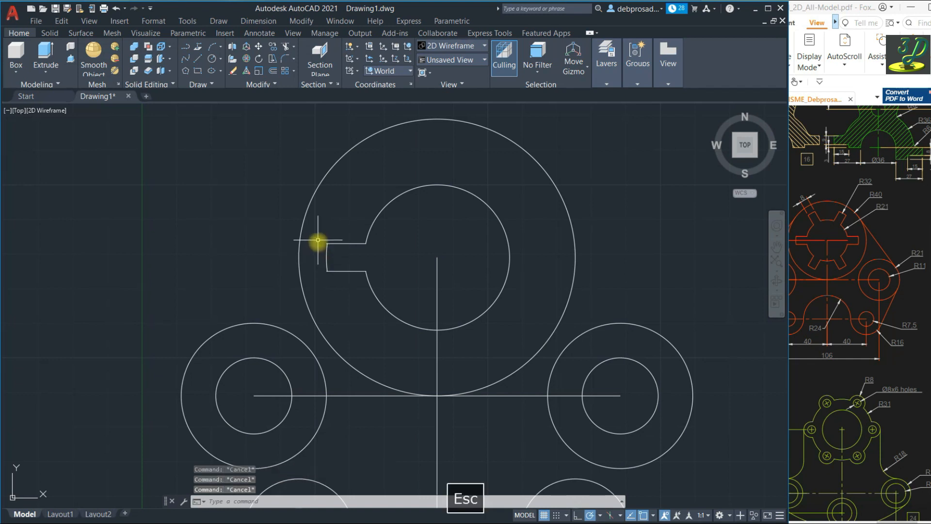
Trim the ends of both notch lines that overhang the notch's end arc
{"action": "scroll", "coordinate": [318, 243], "scroll_direction": "up", "scroll_amount": 5}
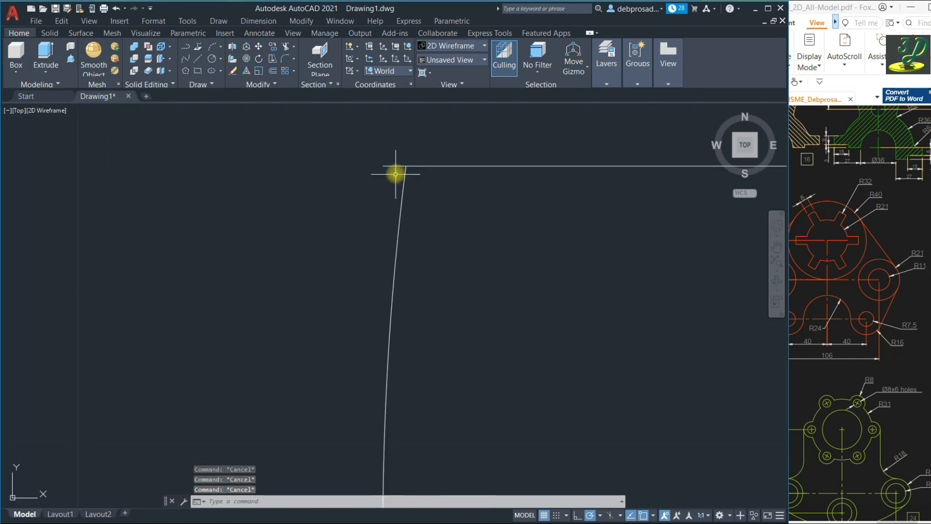
{"action": "scroll", "coordinate": [318, 150], "scroll_direction": "down", "scroll_amount": 3}
{"action": "left_click", "coordinate": [369, 349]}
{"action": "left_click", "coordinate": [321, 283]}
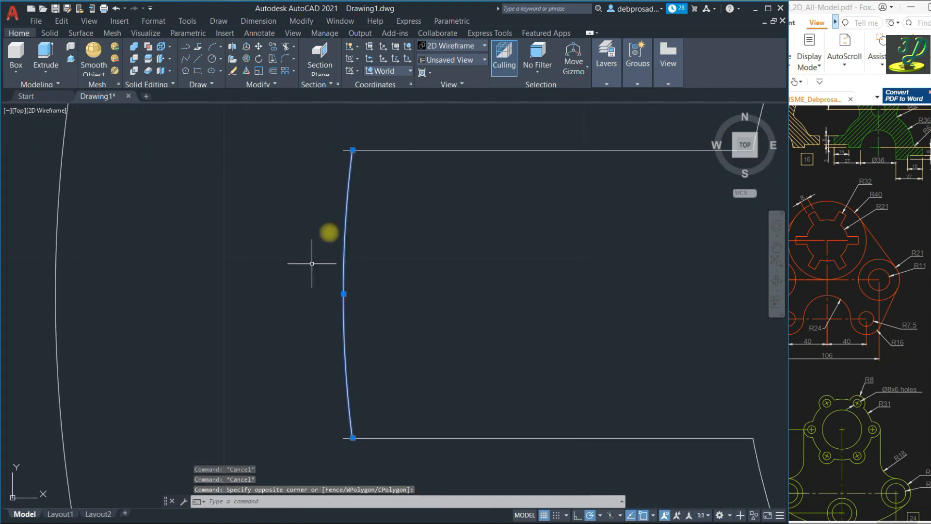
{"action": "scroll", "coordinate": [347, 143], "scroll_direction": "up", "scroll_amount": 2}
{"action": "left_click", "coordinate": [287, 46]}
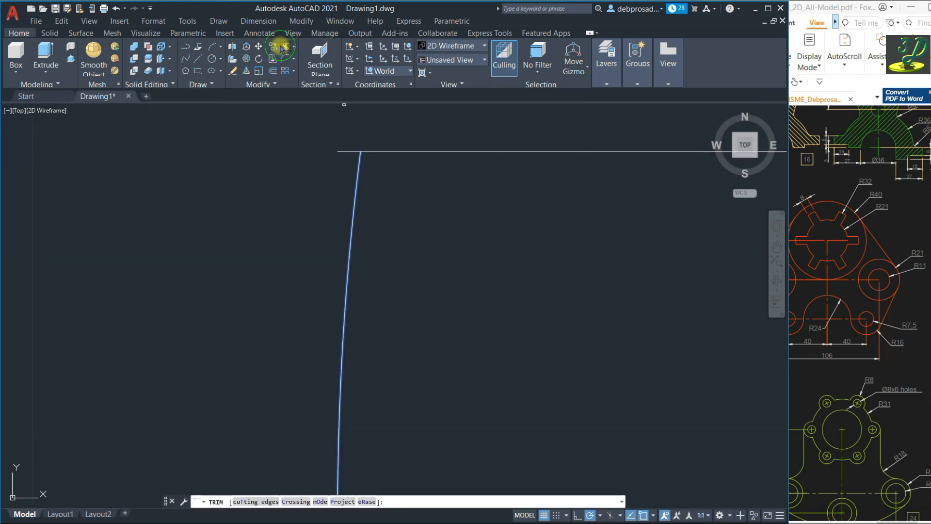
{"action": "mouse_move", "coordinate": [338, 150]}
{"action": "left_mouse_down"}
{"action": "mouse_move", "coordinate": [333, 138]}
{"action": "mouse_move", "coordinate": [313, 153]}
{"action": "mouse_move", "coordinate": [339, 146]}
{"action": "mouse_move", "coordinate": [358, 118]}
{"action": "left_mouse_up"}
{"action": "scroll", "coordinate": [357, 118], "scroll_direction": "down", "scroll_amount": 3}
{"action": "scroll", "coordinate": [364, 436], "scroll_direction": "up", "scroll_amount": 3}
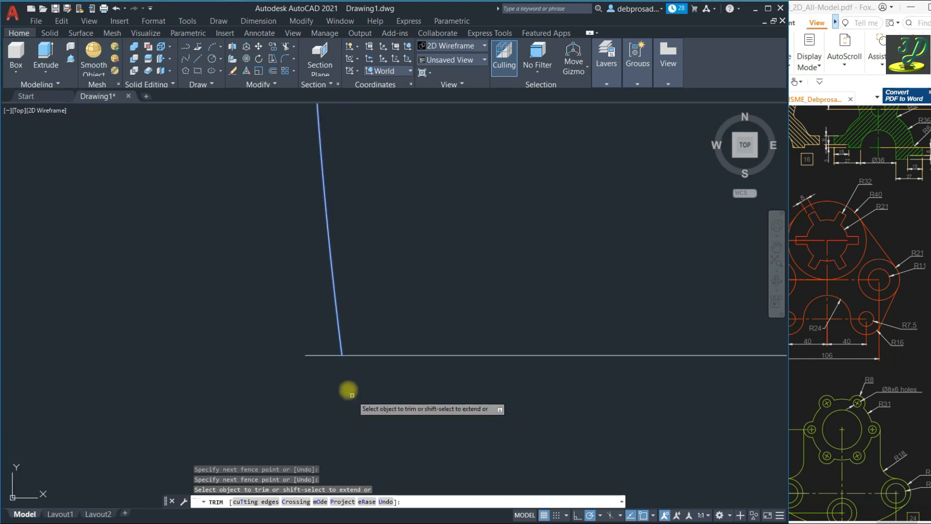
{"action": "left_click", "coordinate": [317, 355]}
{"action": "scroll", "coordinate": [275, 390], "scroll_direction": "down", "scroll_amount": 5}
{"action": "scroll", "coordinate": [286, 359], "scroll_direction": "down", "scroll_amount": 2}
{"action": "key", "text": "Escape"}
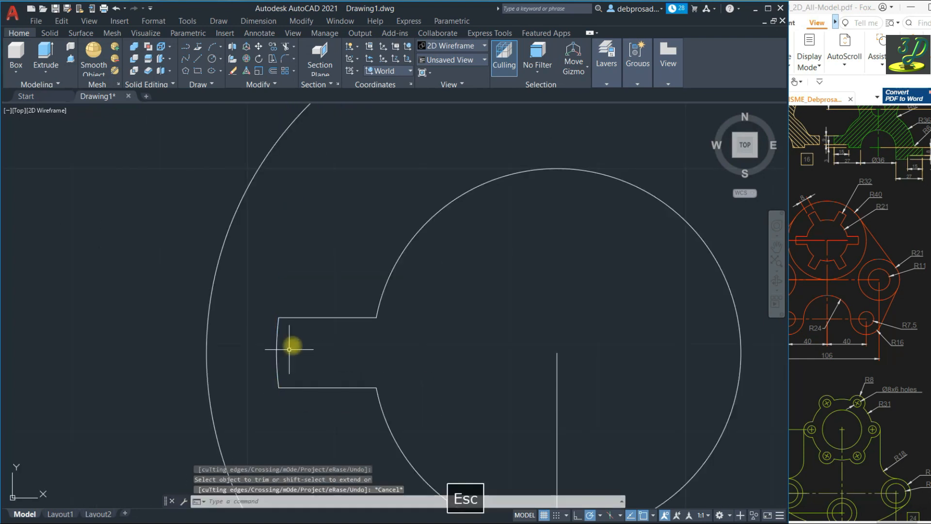
Join the notch's two lines and end arc into a single polyline
{"action": "left_click_drag", "start_coordinate": [318, 418], "coordinate": [272, 268]}
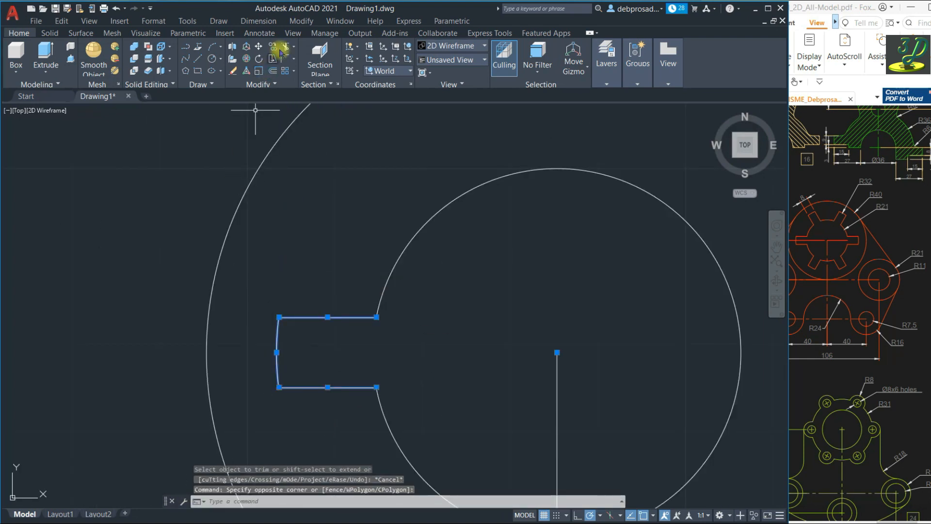
{"action": "left_click", "coordinate": [272, 86]}
{"action": "left_click", "coordinate": [276, 112]}
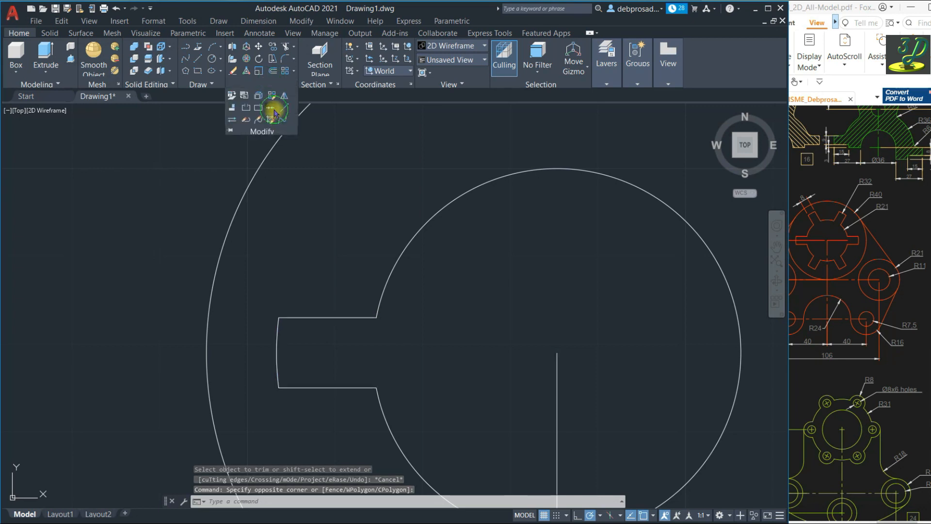
{"action": "left_click", "coordinate": [305, 318]}
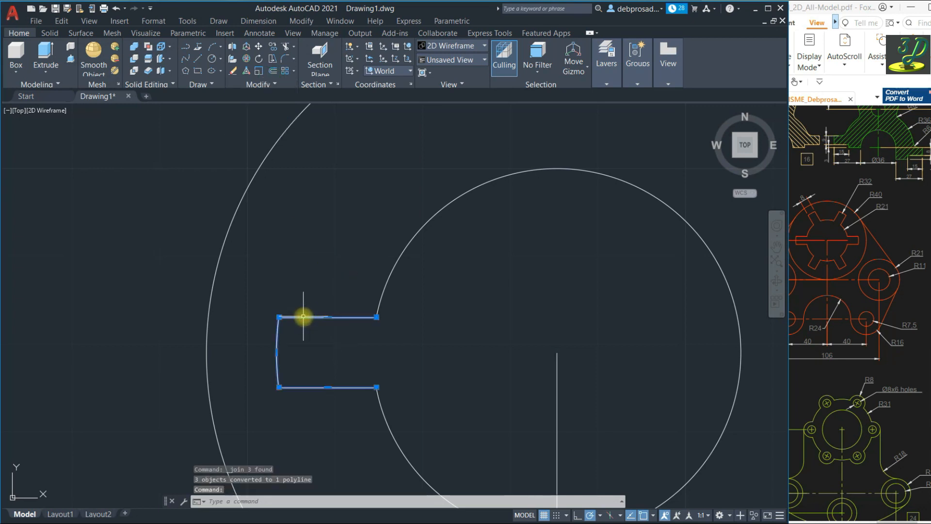
{"action": "scroll", "coordinate": [246, 263], "scroll_direction": "down", "scroll_amount": 4}
{"action": "scroll", "coordinate": [257, 257], "scroll_direction": "up", "scroll_amount": 2}
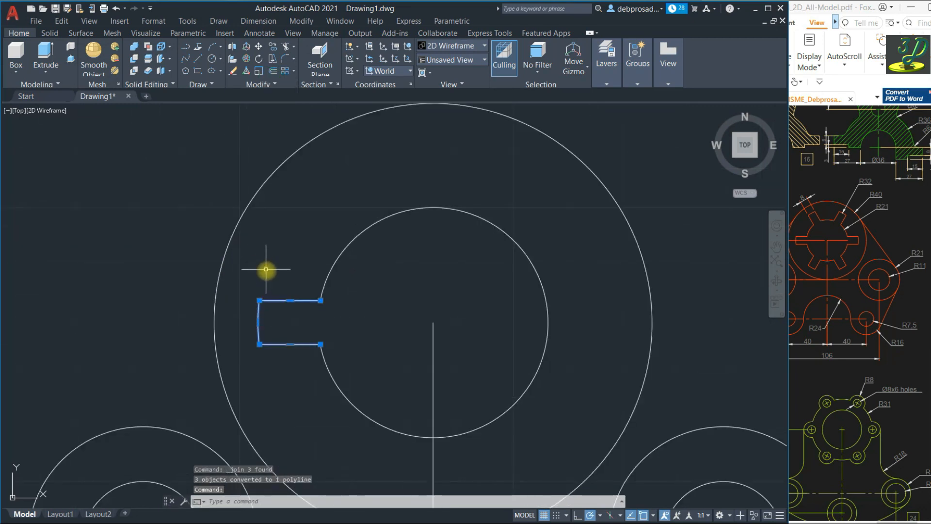
{"action": "key", "text": "Escape"}
Create a polar array of the notch around the centre of the upper circles, with 6 items filling 360 degrees
{"action": "left_click", "coordinate": [287, 378]}
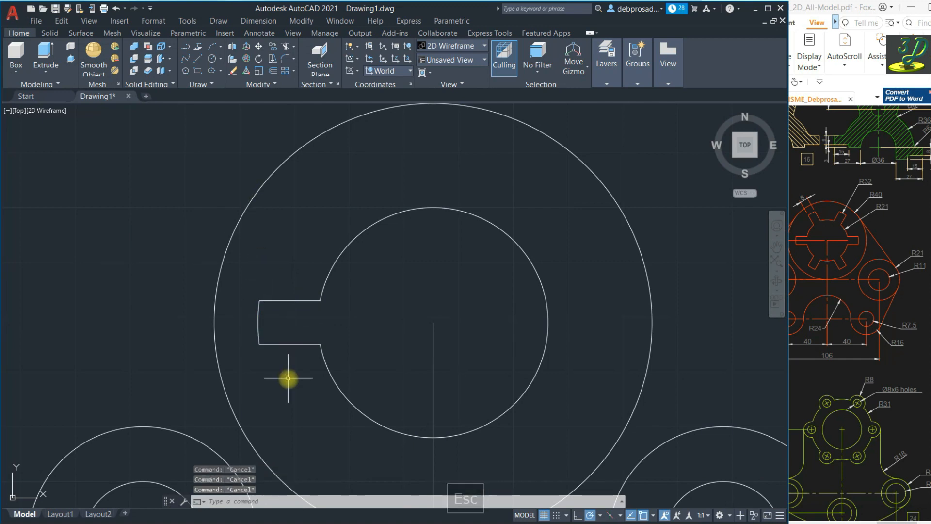
{"action": "left_click", "coordinate": [258, 285]}
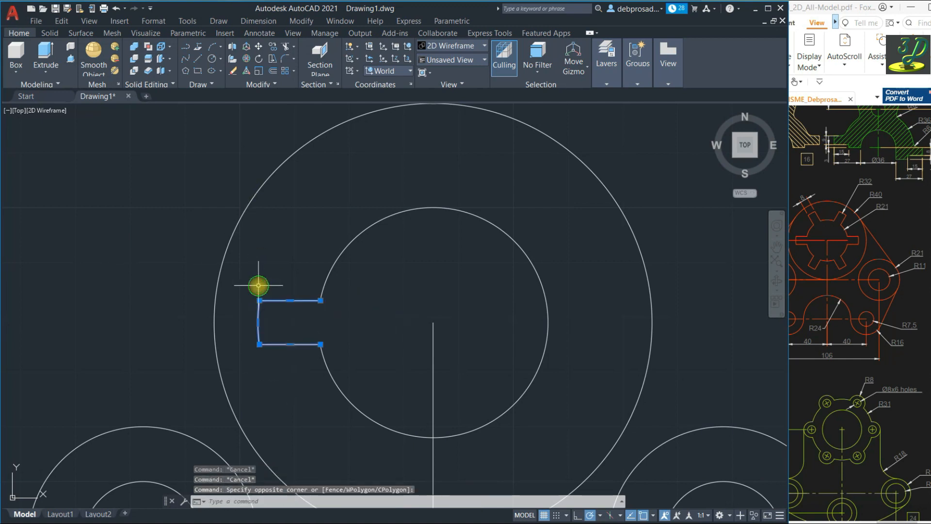
{"action": "left_click", "coordinate": [292, 72]}
{"action": "left_click", "coordinate": [306, 127]}
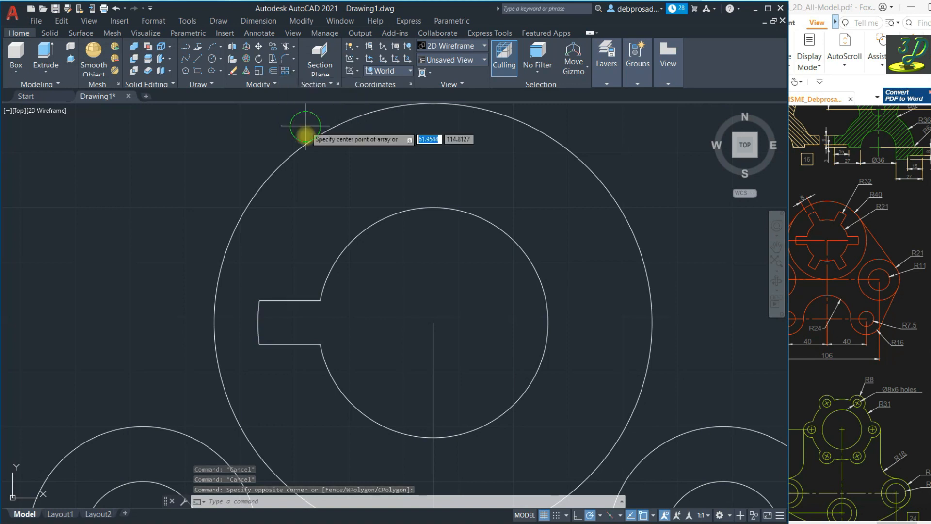
{"action": "left_click", "coordinate": [433, 322]}
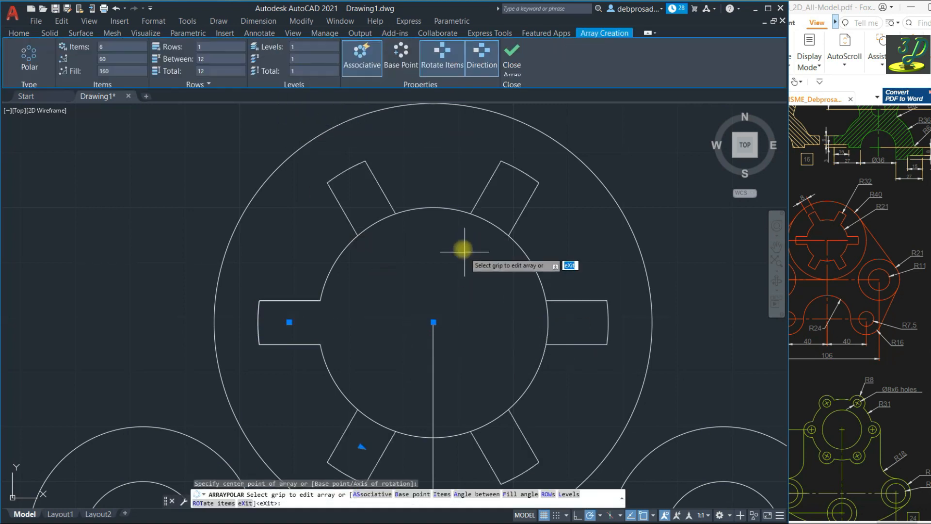
{"action": "scroll", "coordinate": [465, 252], "scroll_direction": "down", "scroll_amount": 2}
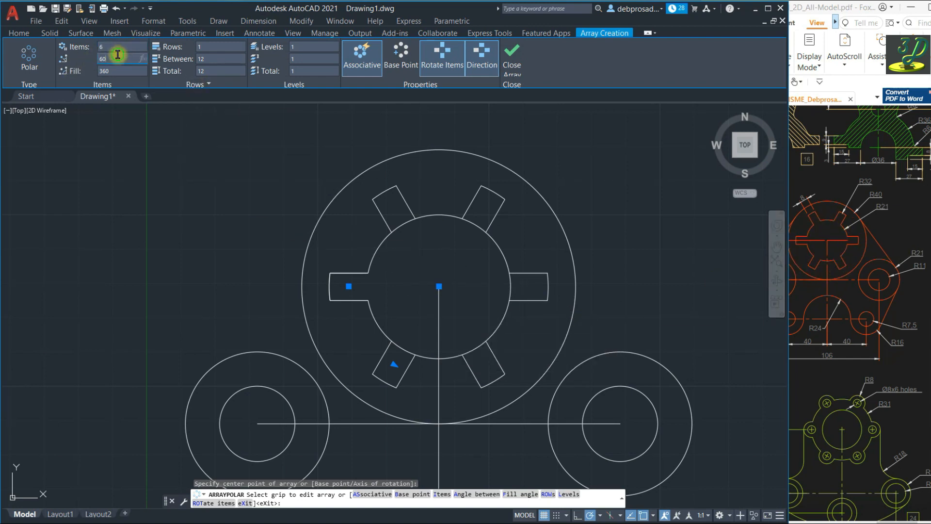
{"action": "left_click", "coordinate": [511, 57]}
{"action": "key", "text": "Escape"}
{"action": "key", "text": "Escape"}
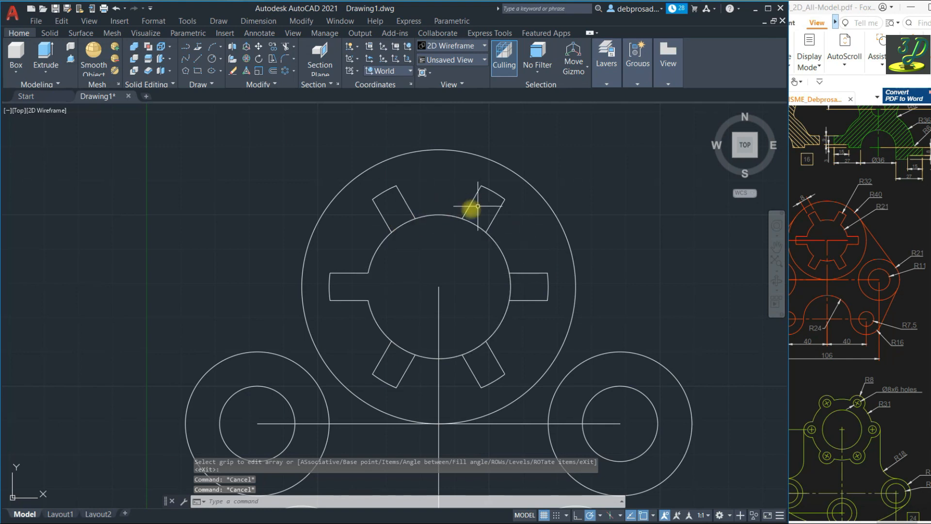
Explode the polar array of notches into separate objects
{"action": "left_click", "coordinate": [496, 212]}
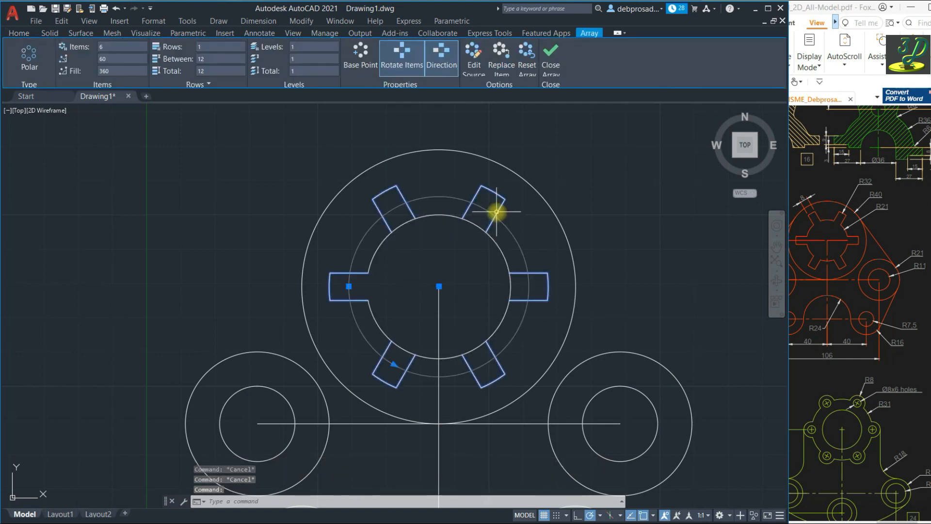
{"action": "left_click", "coordinate": [30, 33]}
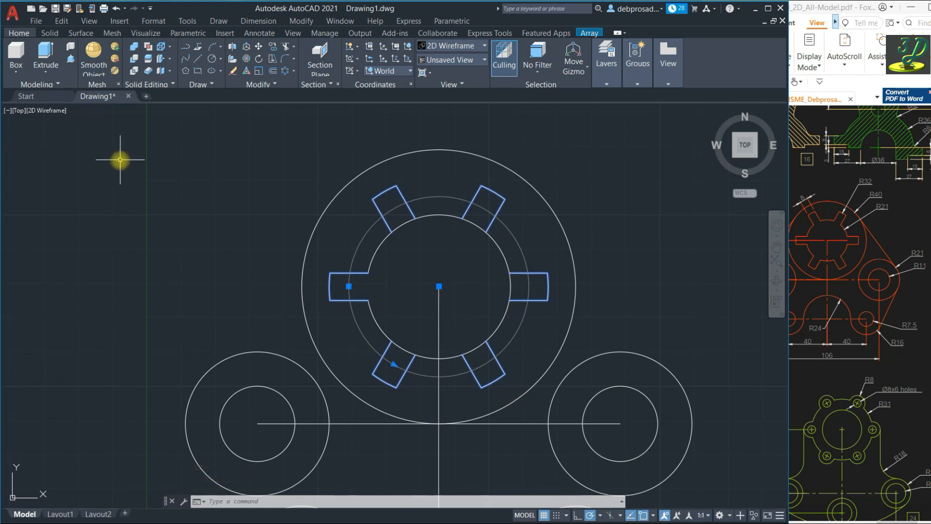
{"action": "left_click", "coordinate": [252, 85]}
{"action": "left_click", "coordinate": [260, 99]}
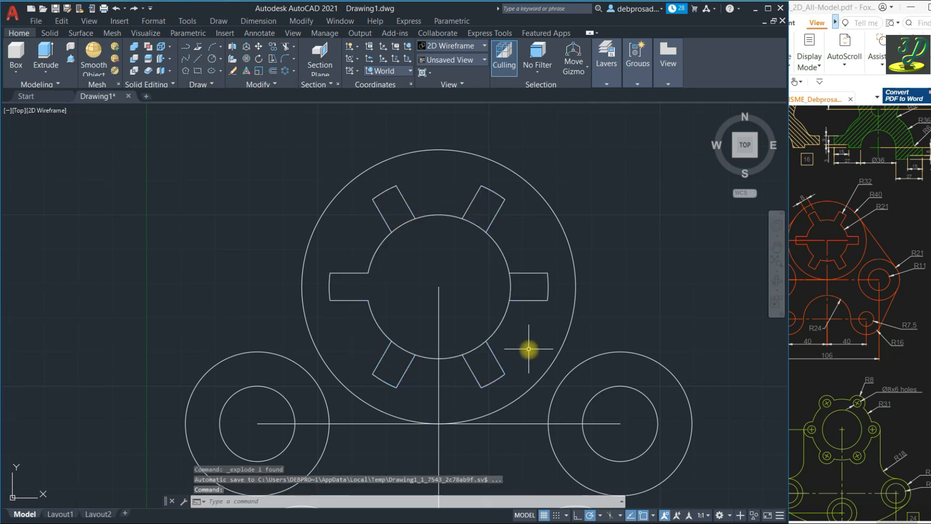
Trim the radius 21 circle across the mouths of the five arrayed notches so each opens into the inner circle
{"action": "left_click", "coordinate": [517, 380]}
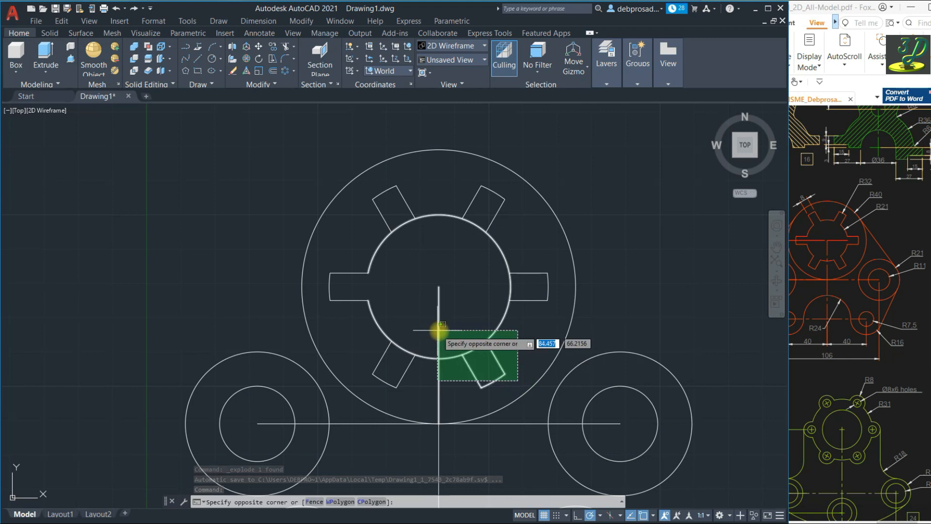
{"action": "left_click", "coordinate": [360, 196]}
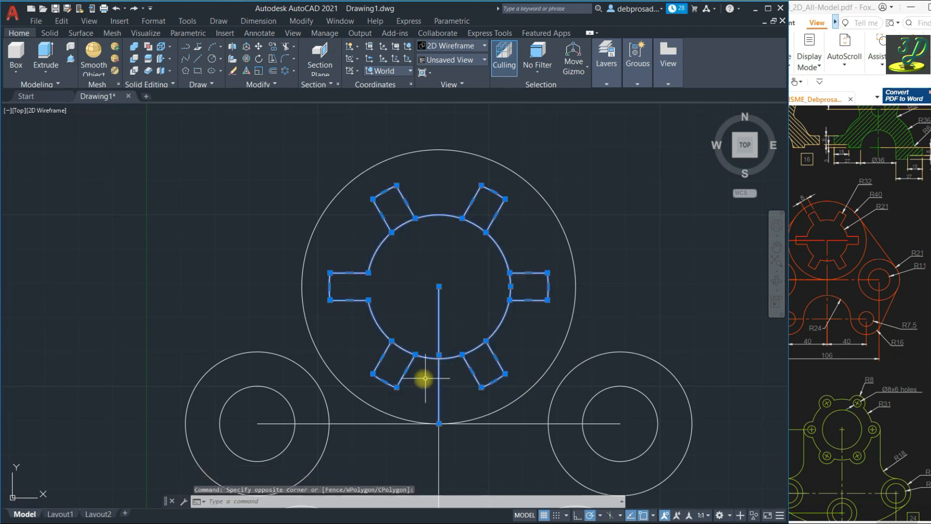
{"action": "left_click", "coordinate": [286, 46]}
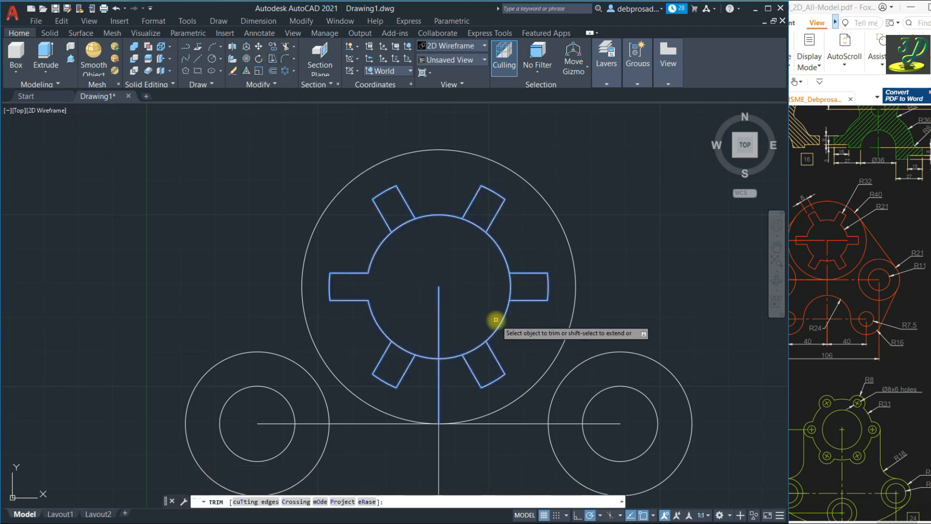
{"action": "left_click", "coordinate": [476, 353]}
{"action": "key", "text": "Return"}
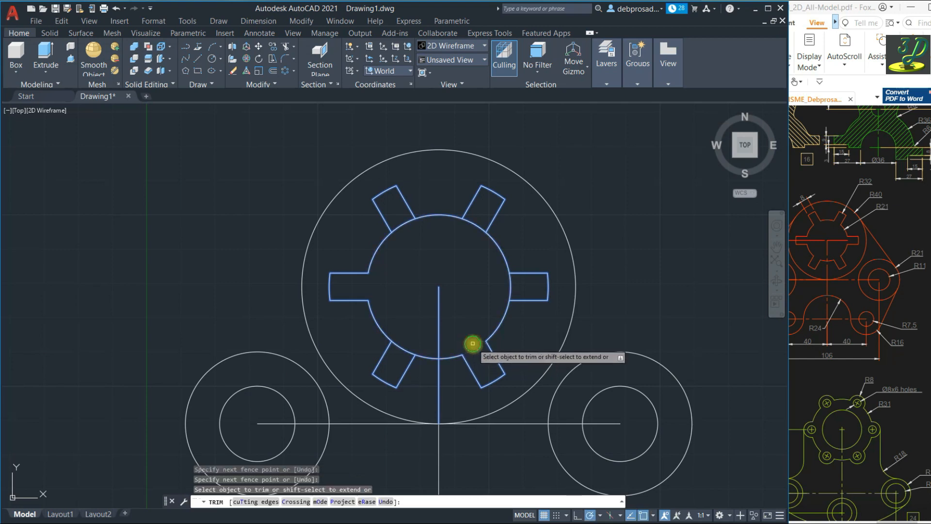
{"action": "left_click", "coordinate": [410, 220]}
{"action": "left_click", "coordinate": [475, 224]}
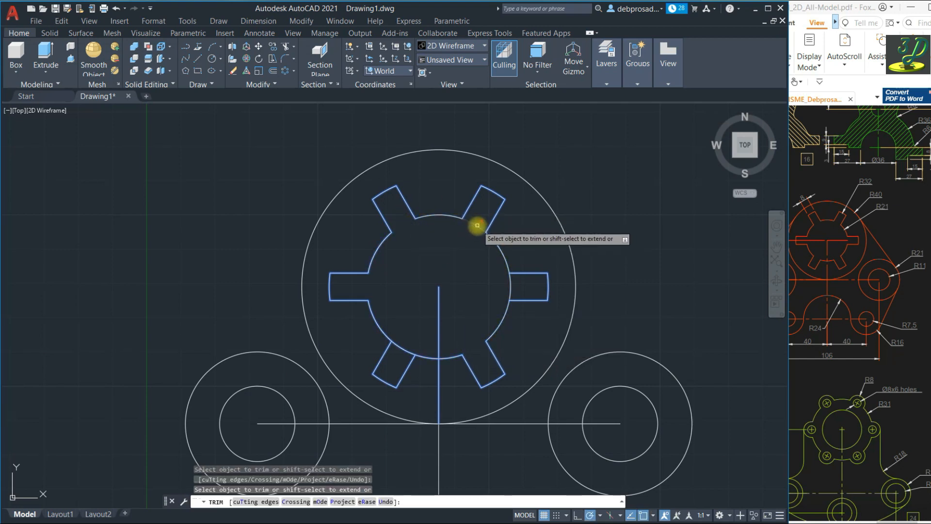
{"action": "left_click_drag", "start_coordinate": [513, 283], "coordinate": [504, 281]}
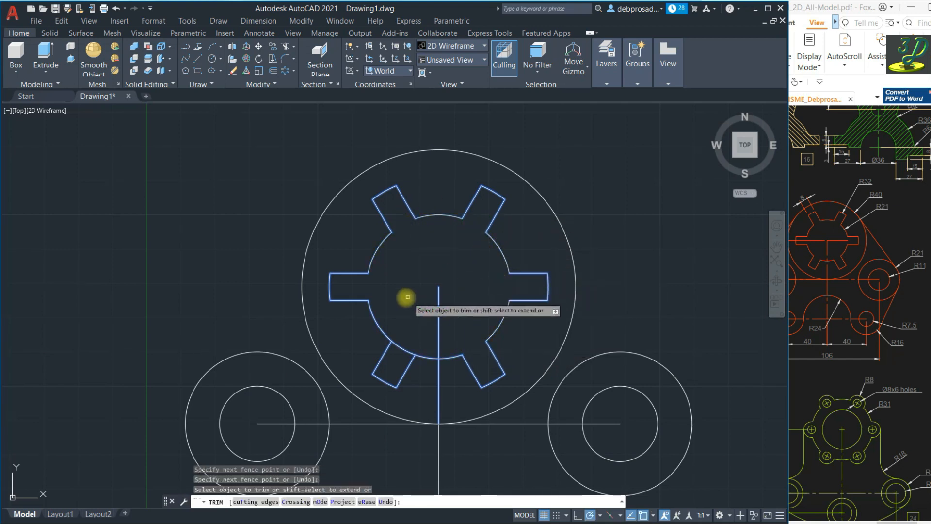
{"action": "left_click", "coordinate": [403, 345]}
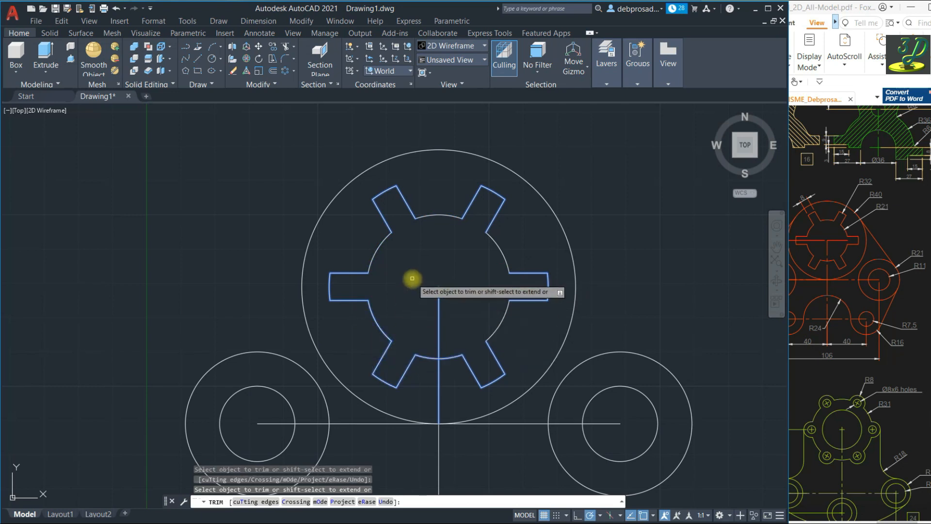
{"action": "key", "text": "Escape"}
{"action": "key", "text": "Escape"}
{"action": "key", "text": "Escape"}
{"action": "key", "text": "Escape"}
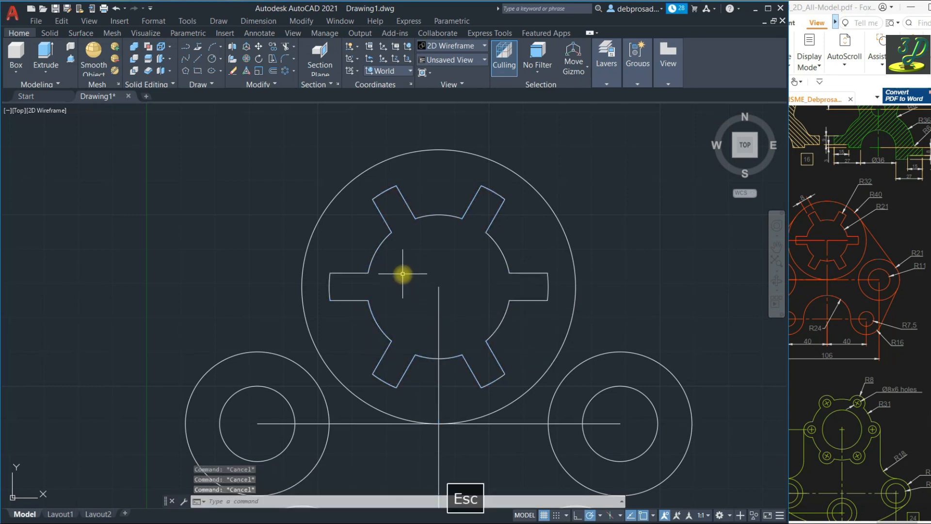
Draw a circle of radius 24 centred midway between the two lower circle pairs, at the lower end of the vertical line
{"action": "scroll", "coordinate": [436, 221], "scroll_direction": "down", "scroll_amount": 4}
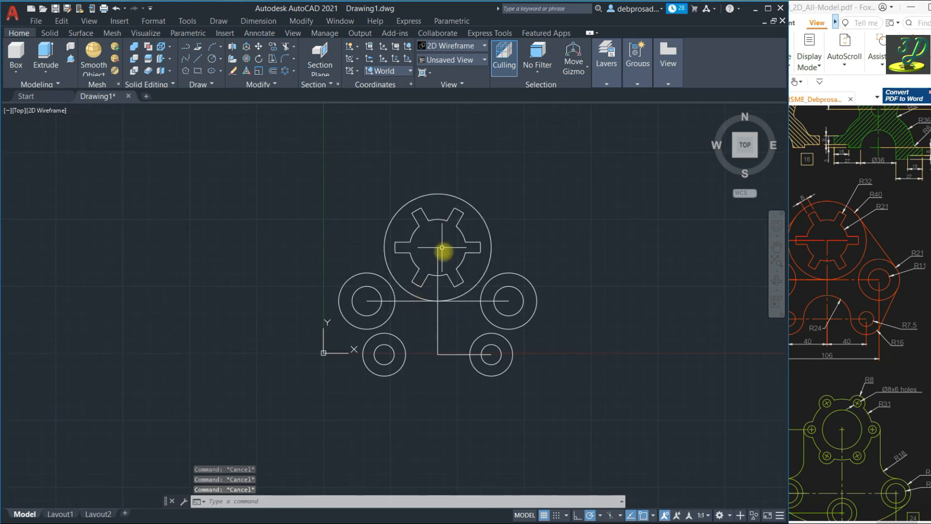
{"action": "left_click", "coordinate": [897, 235]}
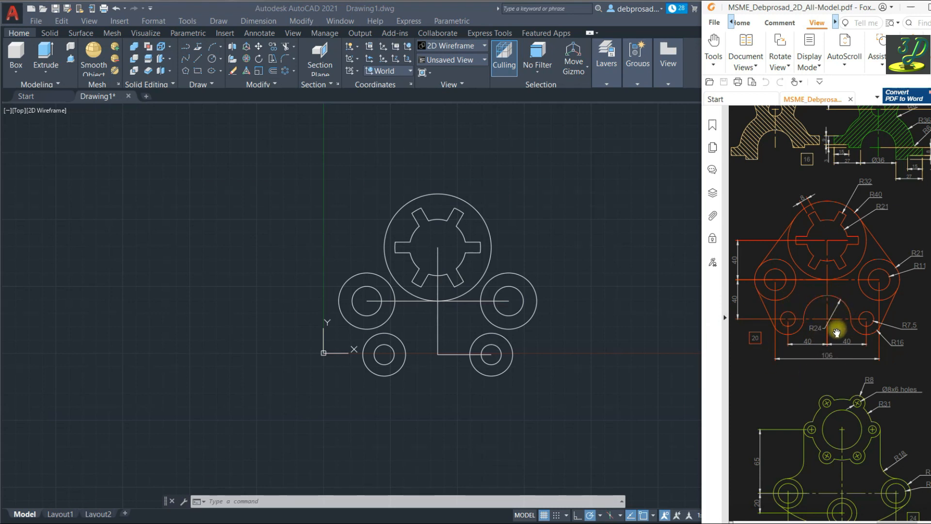
{"action": "left_click", "coordinate": [212, 64]}
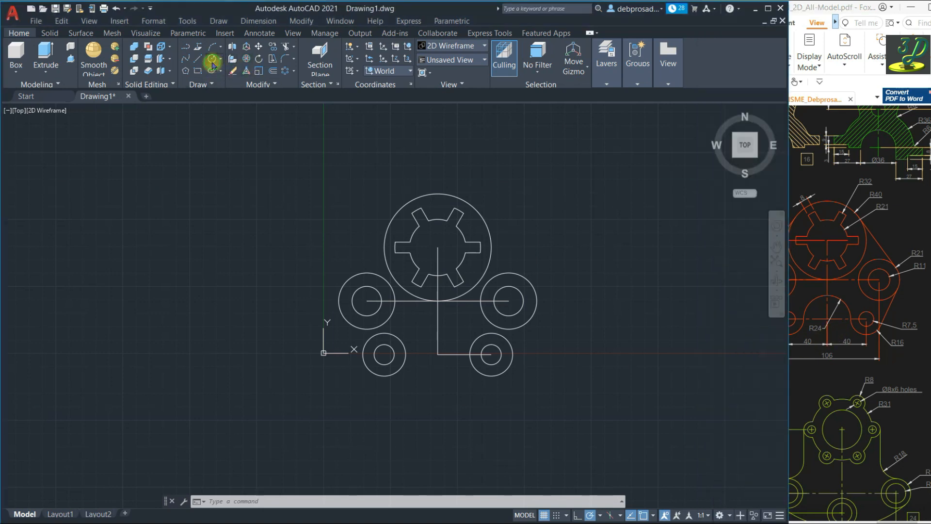
{"action": "left_click", "coordinate": [212, 61]}
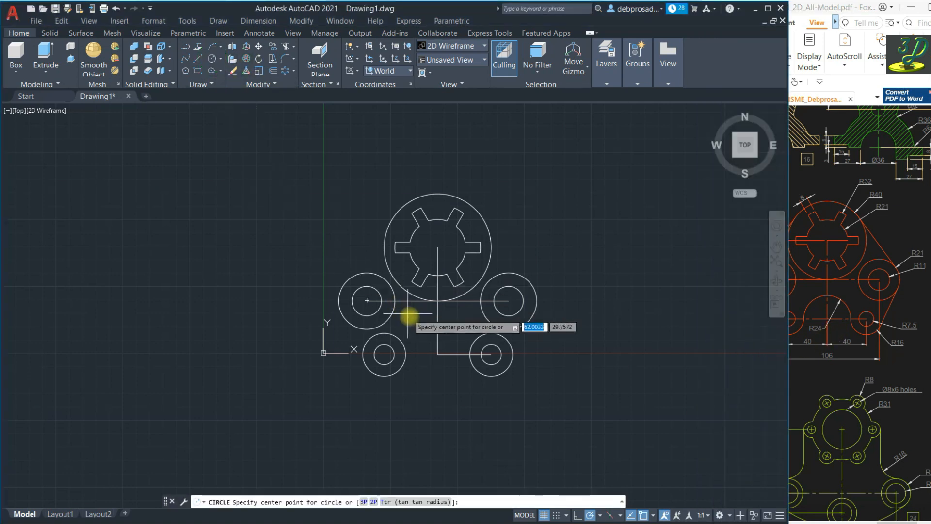
{"action": "left_click", "coordinate": [437, 354]}
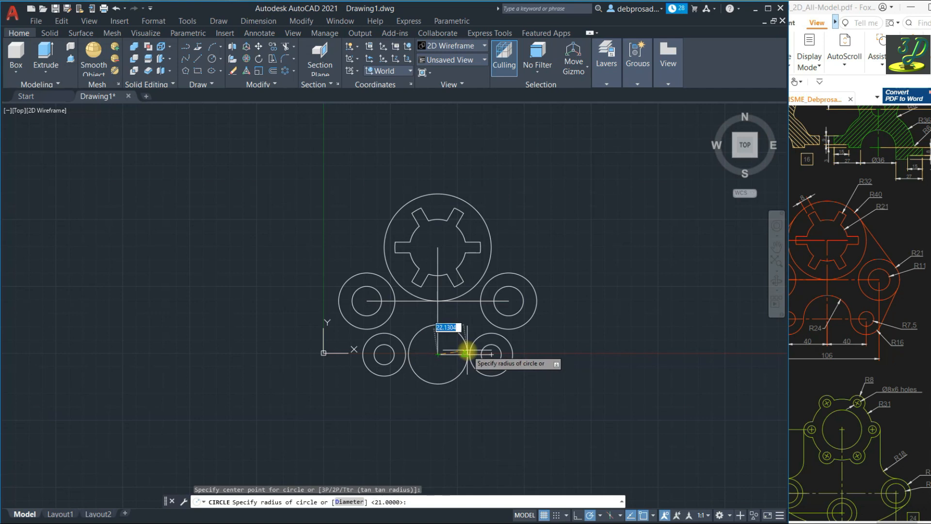
{"action": "type", "text": "24"}
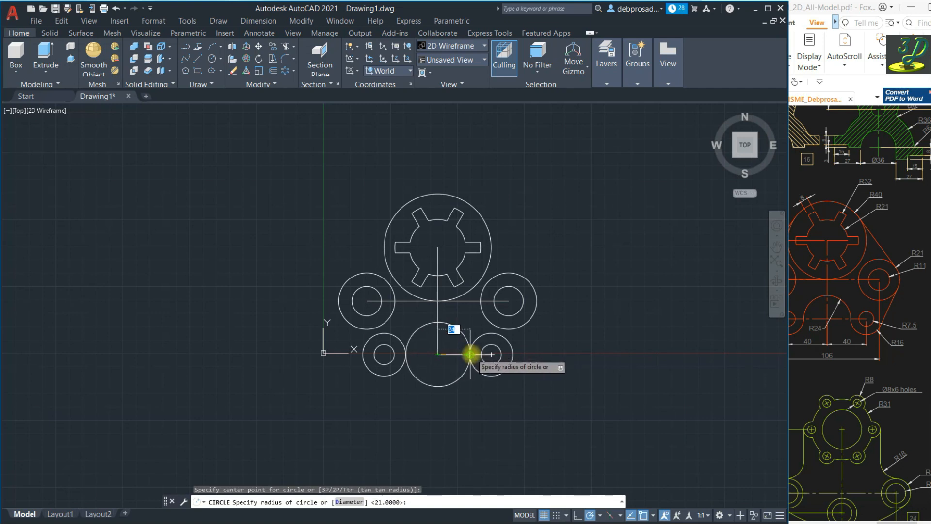
{"action": "key", "text": "Return"}
Trim away the lower half of the radius 24 circle, using the outer circles of both lower pairs as cutting edges
{"action": "scroll", "coordinate": [443, 334], "scroll_direction": "up", "scroll_amount": 2}
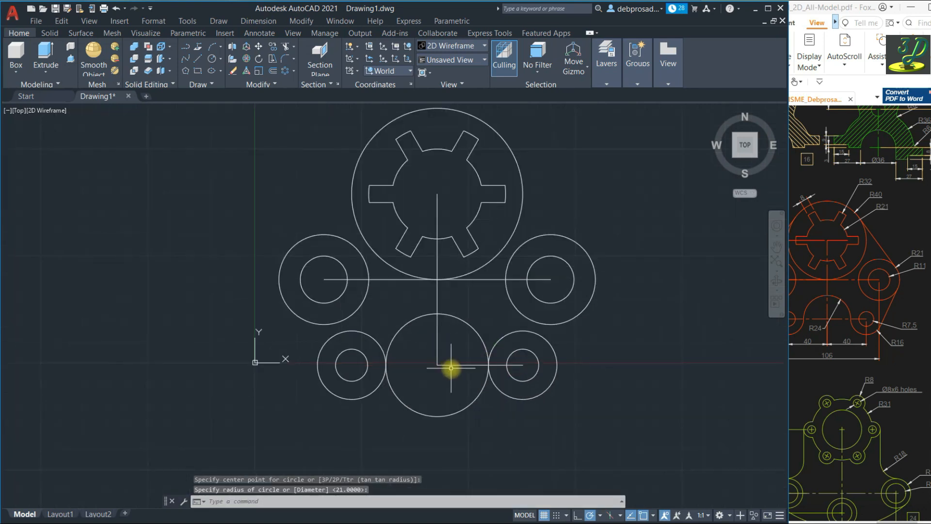
{"action": "left_click", "coordinate": [495, 343]}
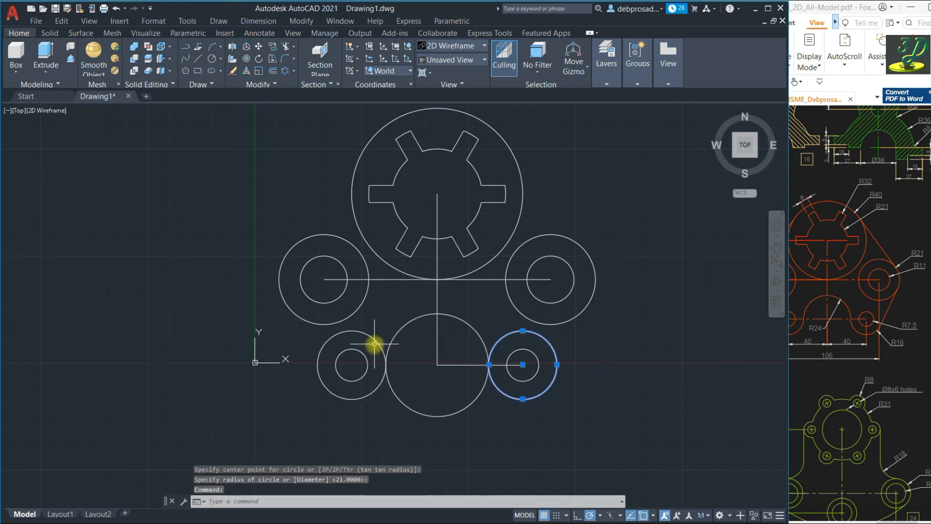
{"action": "left_click", "coordinate": [373, 343]}
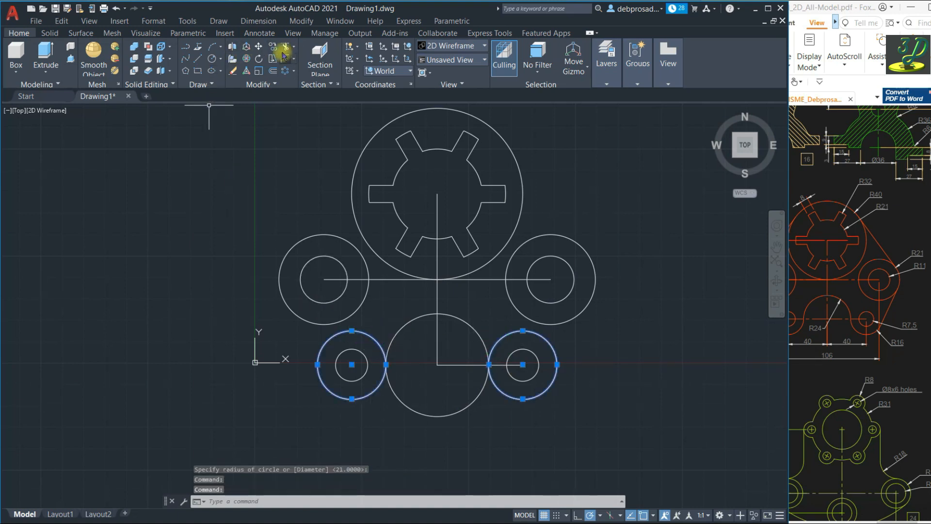
{"action": "left_click", "coordinate": [285, 47]}
{"action": "left_click", "coordinate": [430, 416]}
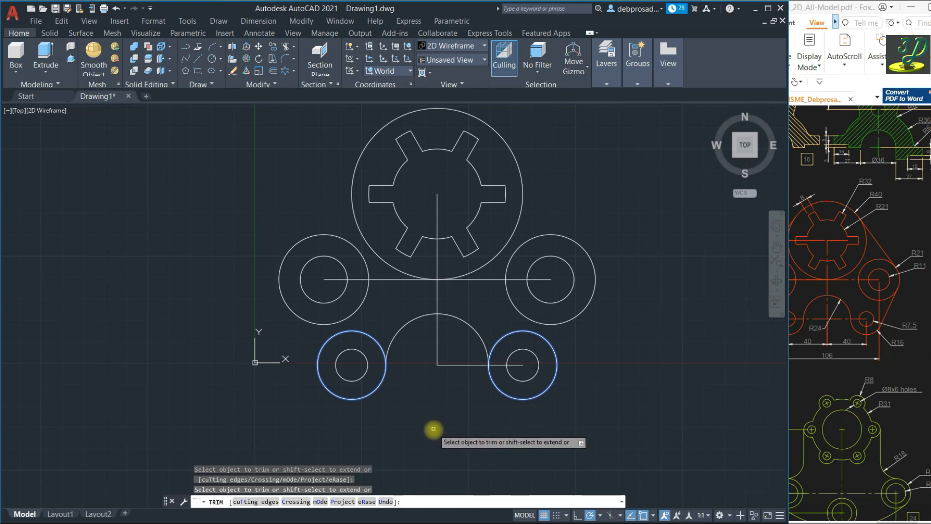
{"action": "key", "text": "Escape"}
{"action": "key", "text": "Escape"}
{"action": "key", "text": "Escape"}
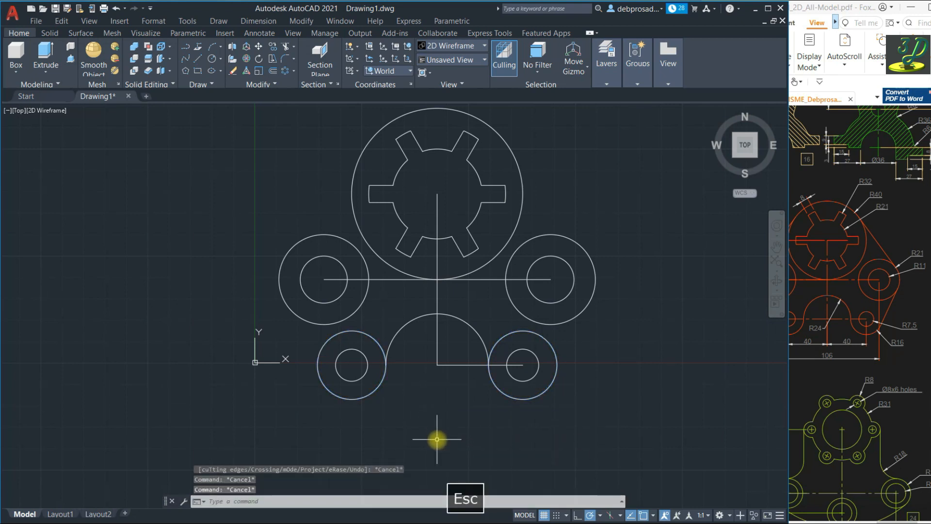
Draw a line tangent to the radius 40 upper circle and the outer radius 21 circle of the right-hand middle pair
{"action": "left_click", "coordinate": [907, 299]}
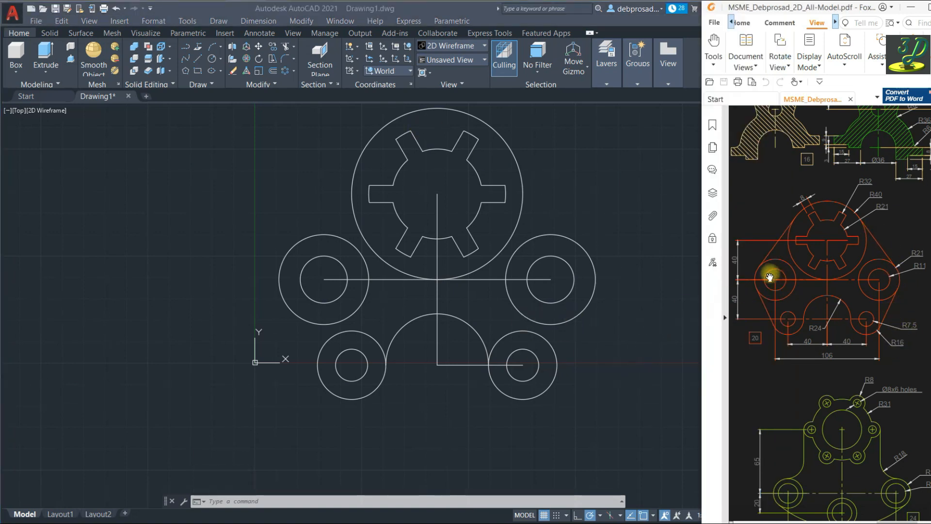
{"action": "left_click", "coordinate": [200, 61]}
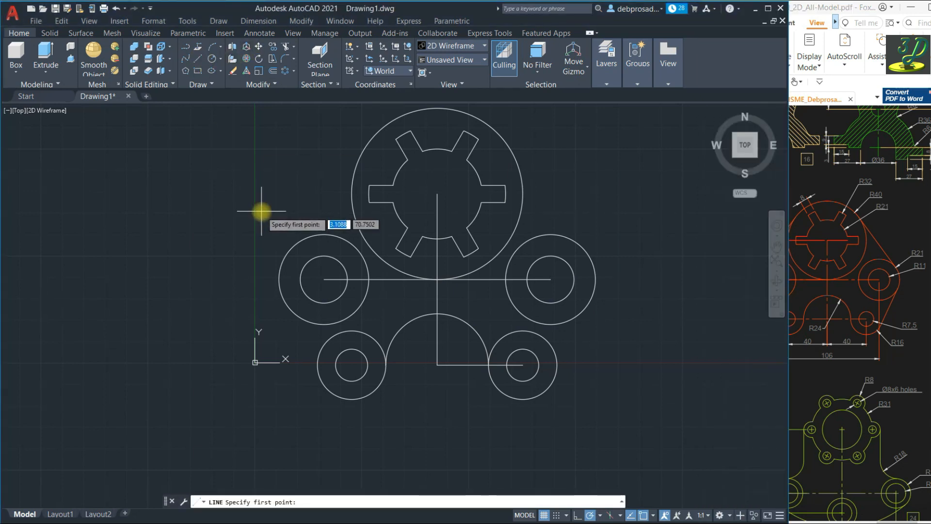
{"action": "right_click", "coordinate": [262, 211], "text": "shift"}
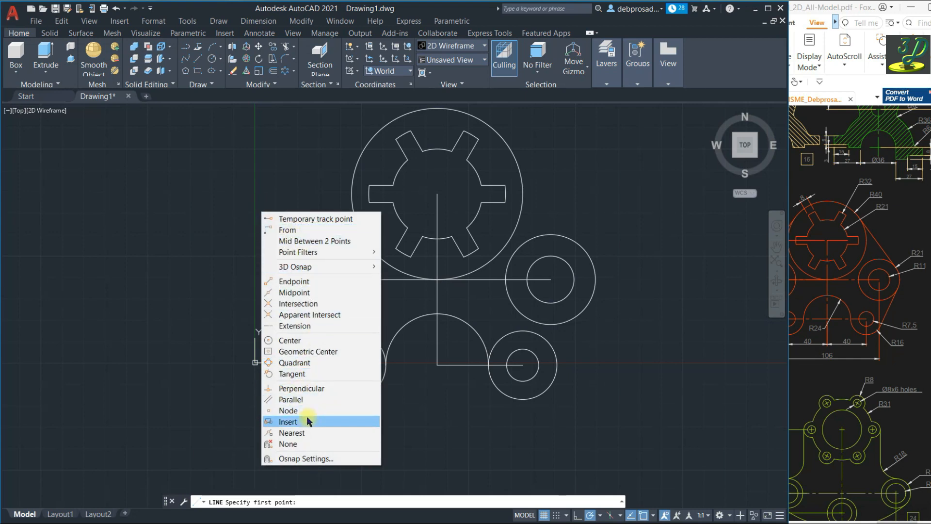
{"action": "left_click", "coordinate": [292, 373]}
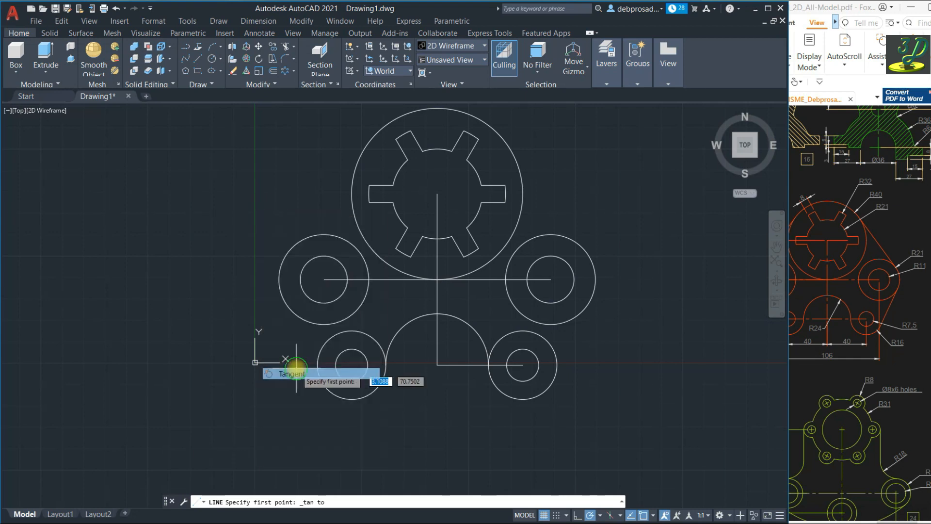
{"action": "left_click", "coordinate": [522, 157]}
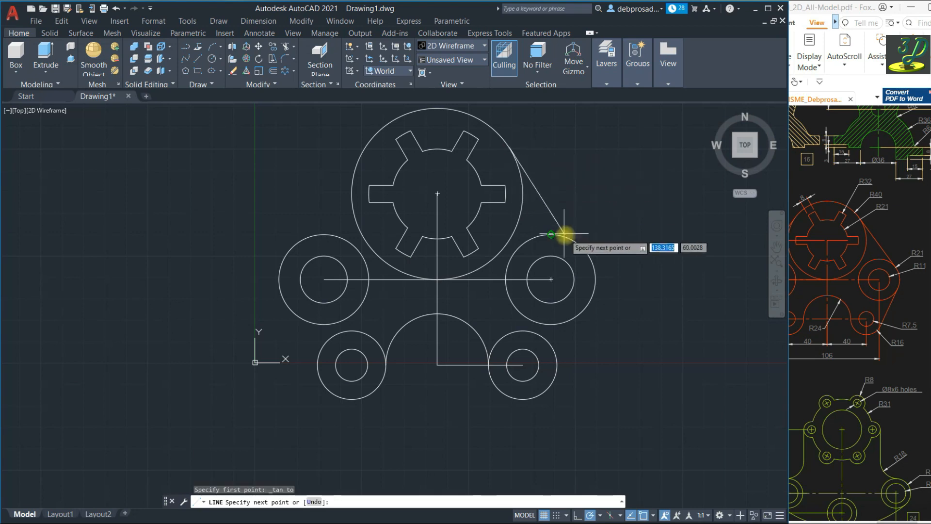
{"action": "right_click", "coordinate": [592, 255], "text": "shift"}
{"action": "left_click", "coordinate": [642, 417]}
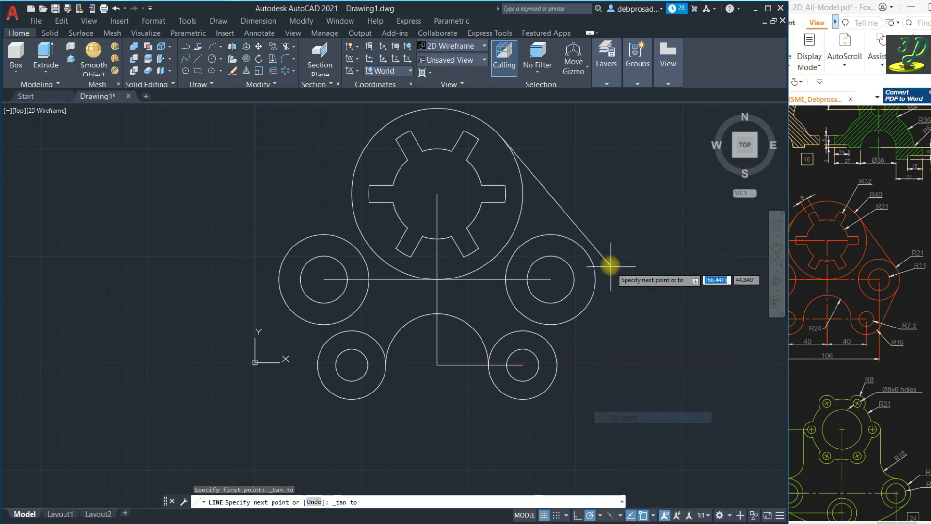
{"action": "left_click", "coordinate": [592, 247]}
{"action": "key", "text": "Escape"}
{"action": "key", "text": "Escape"}
{"action": "key", "text": "Escape"}
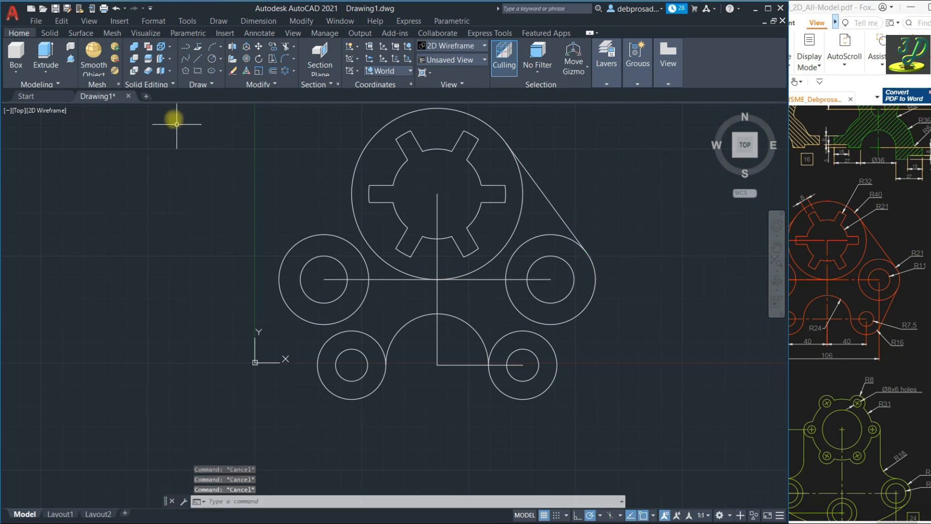
Draw a line tangent to the right-hand radius 21 outer circle and the radius 16 circle of the lower right pair
{"action": "left_click", "coordinate": [197, 59]}
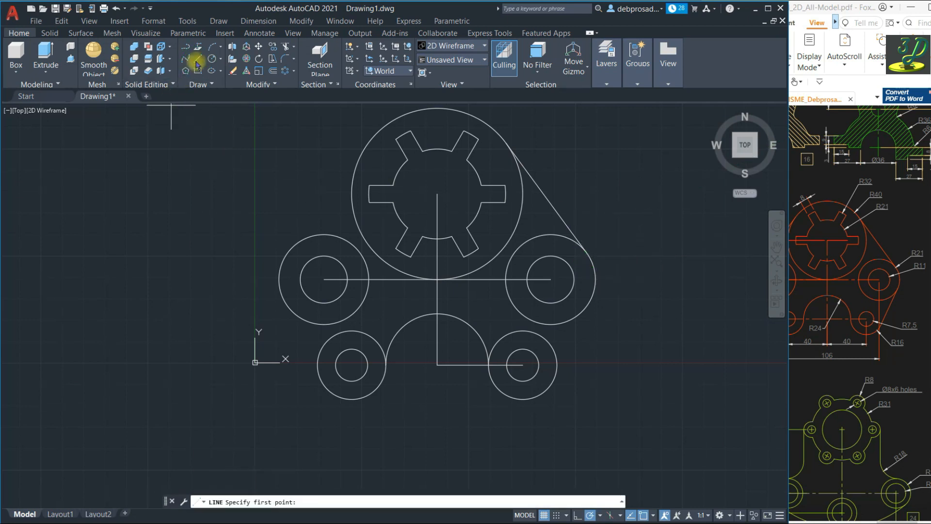
{"action": "right_click", "coordinate": [242, 191], "text": "shift"}
{"action": "left_click", "coordinate": [342, 356]}
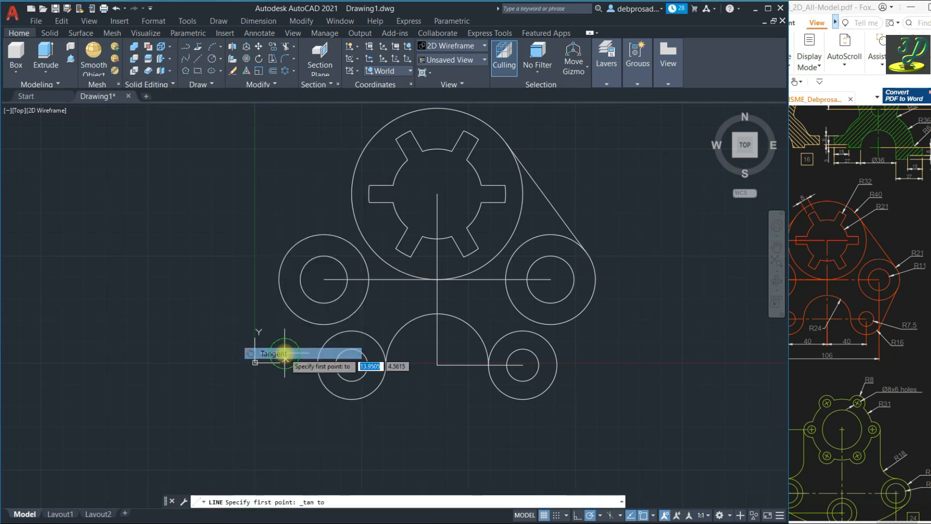
{"action": "left_click", "coordinate": [589, 310]}
{"action": "right_click", "coordinate": [564, 392], "text": "shift"}
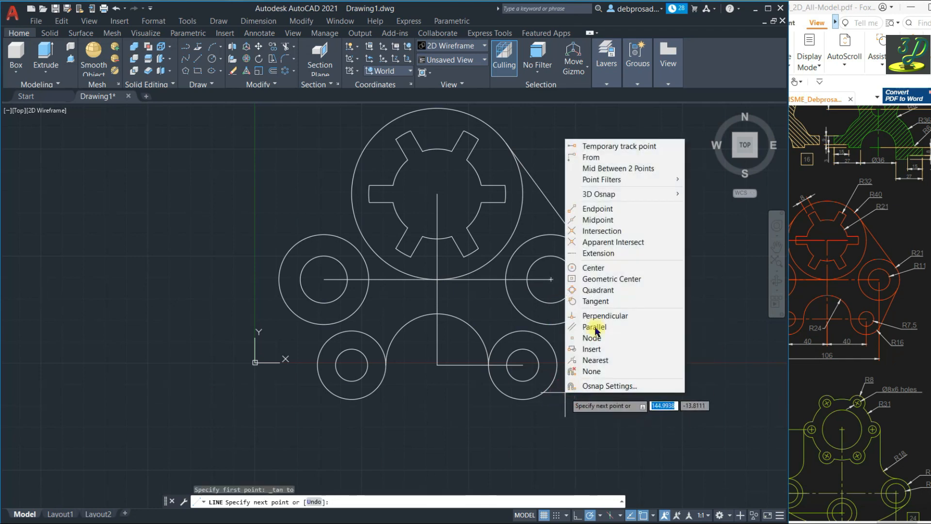
{"action": "left_click", "coordinate": [607, 301]}
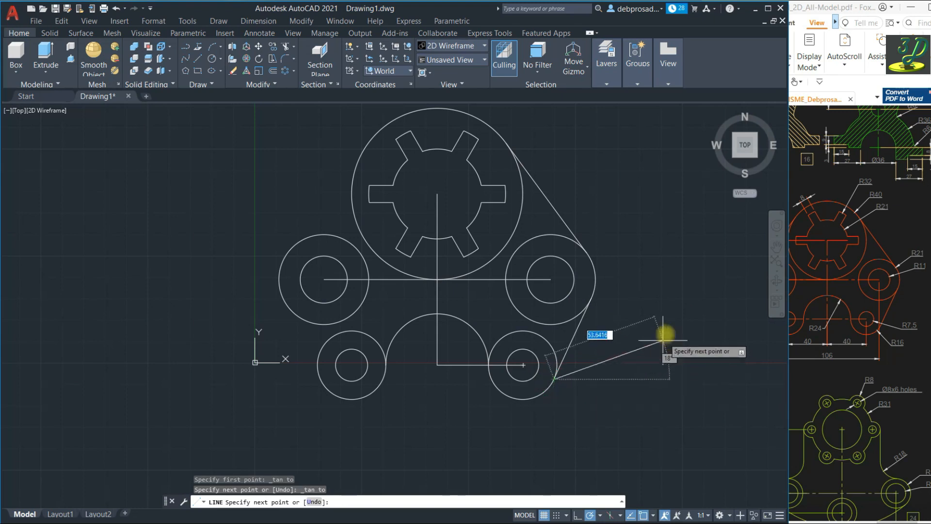
{"action": "key", "text": "Escape"}
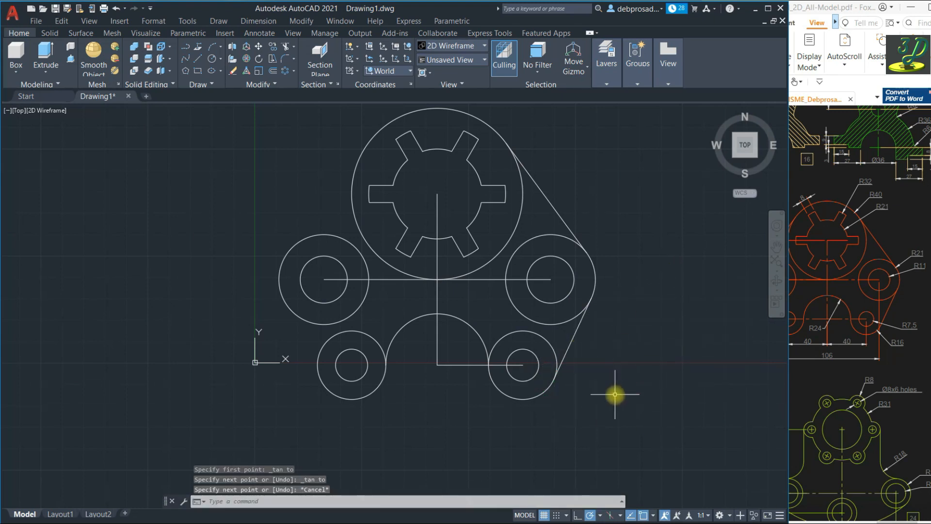
Mirror the two right-hand tangent lines about the vertical centre line, keeping the source lines
{"action": "left_click", "coordinate": [570, 342]}
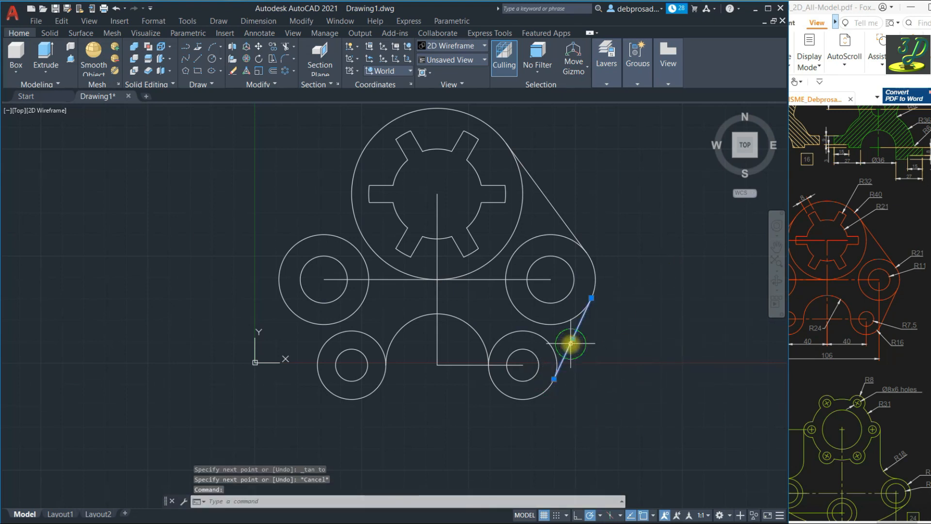
{"action": "left_click", "coordinate": [550, 201]}
{"action": "left_click", "coordinate": [266, 85]}
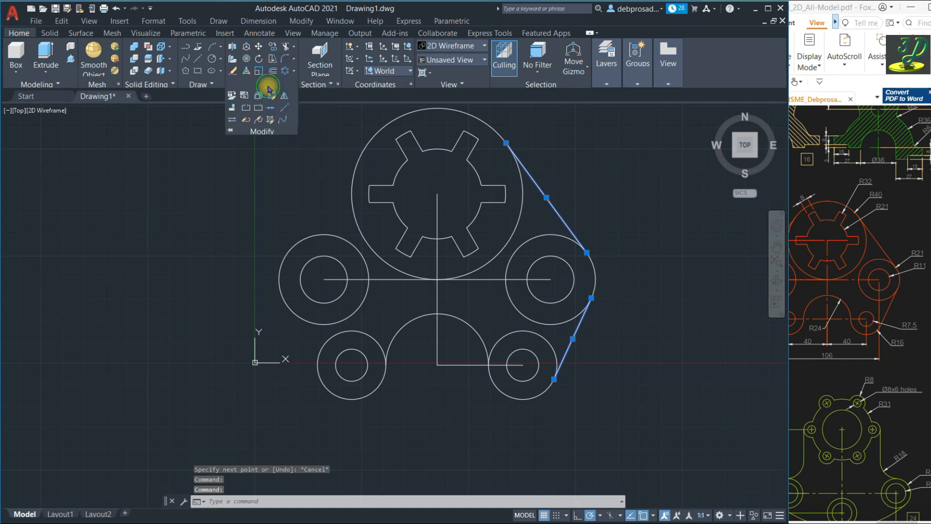
{"action": "left_click", "coordinate": [283, 98]}
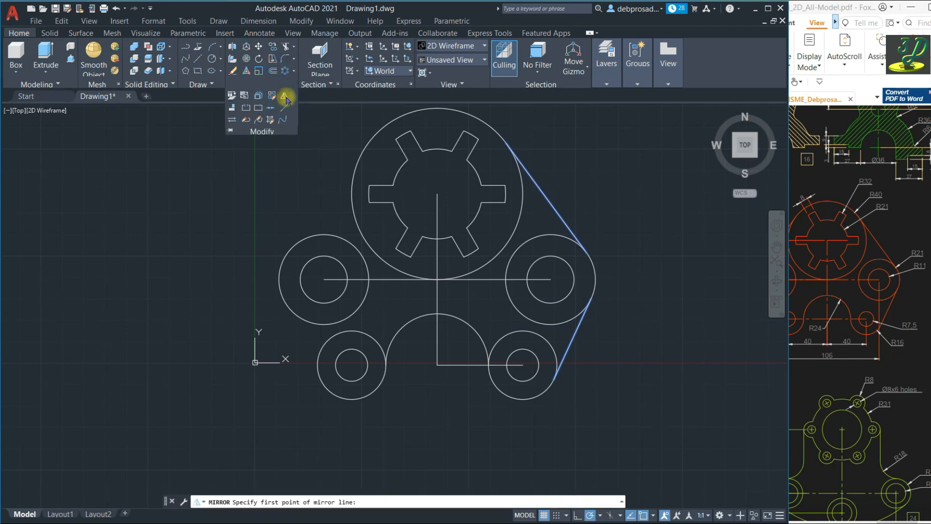
{"action": "left_click", "coordinate": [437, 314]}
{"action": "left_click", "coordinate": [438, 191]}
{"action": "key", "text": "space"}
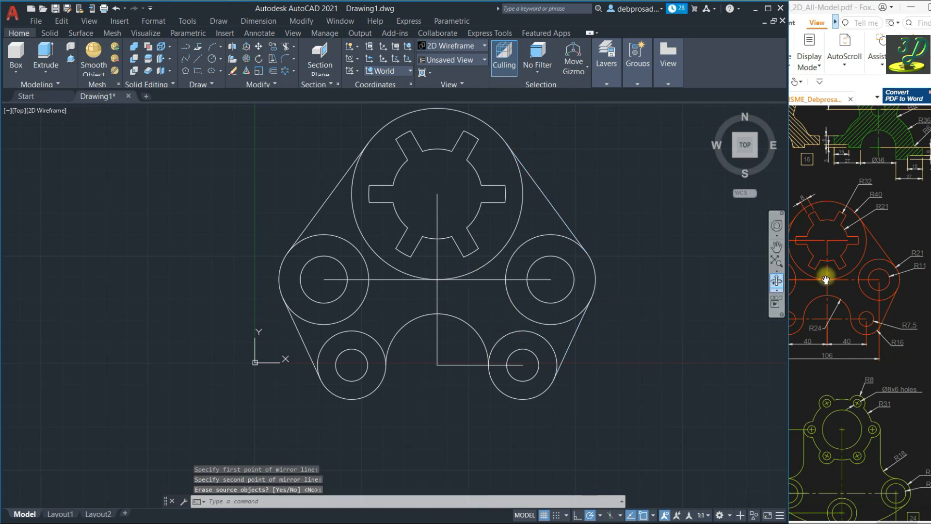
Trim the inner upper portions of both radius 16 circles, using the lower tangent lines and the radius 24 arc as cutting edges
{"action": "left_click", "coordinate": [848, 299]}
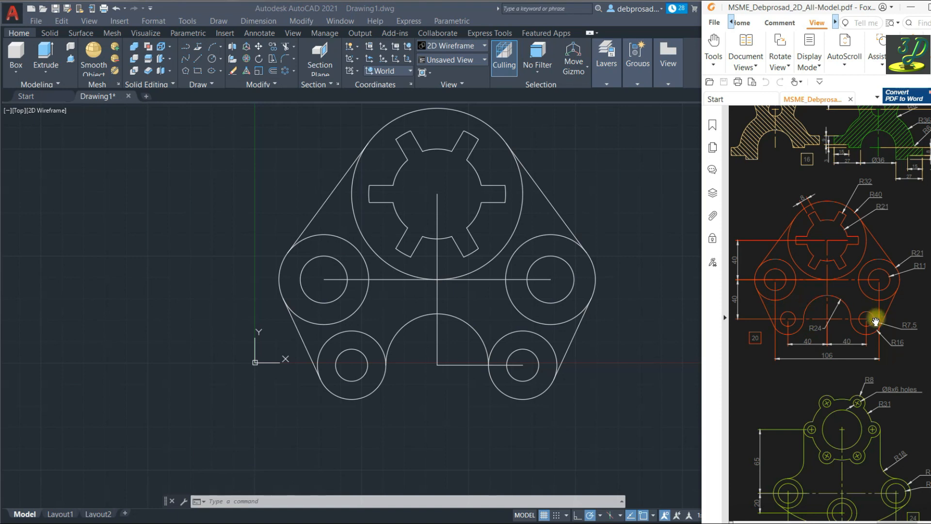
{"action": "key", "text": "Escape"}
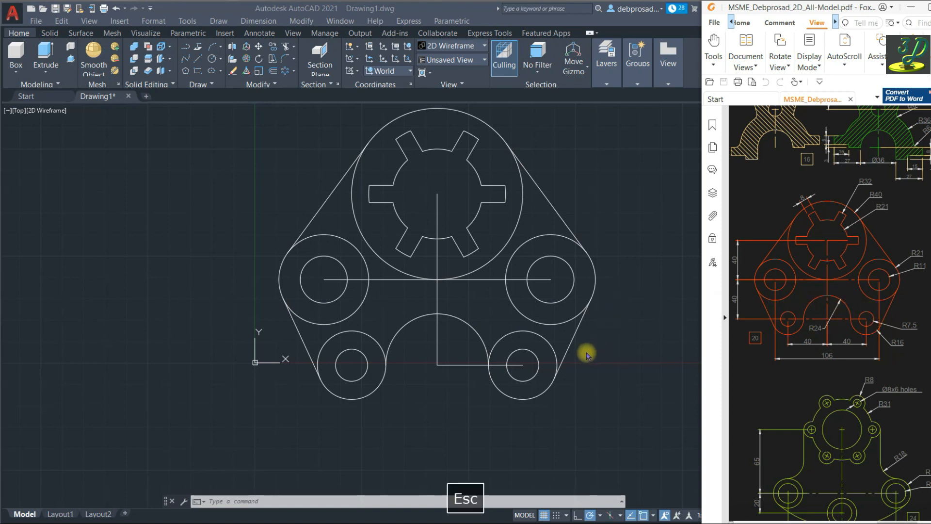
{"action": "left_click", "coordinate": [589, 350]}
{"action": "left_click", "coordinate": [575, 334]}
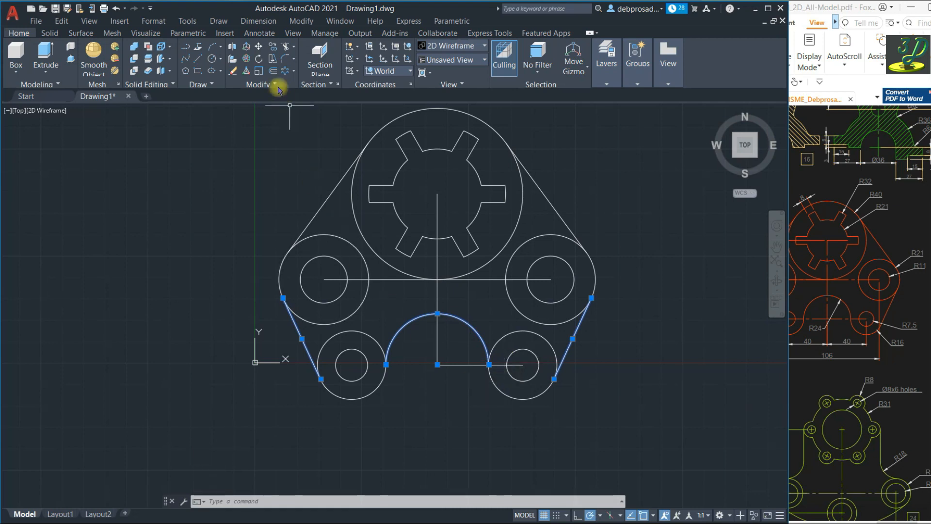
{"action": "left_click", "coordinate": [286, 48]}
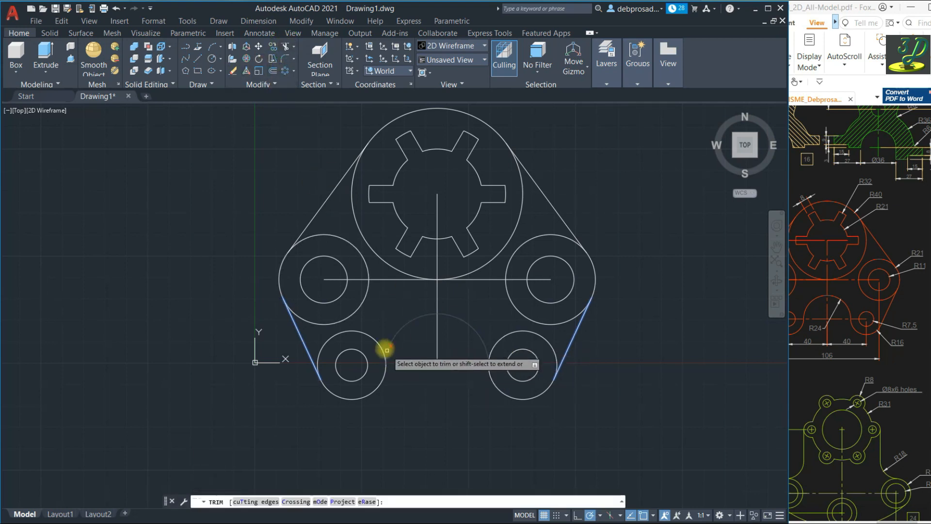
{"action": "left_click", "coordinate": [367, 335]}
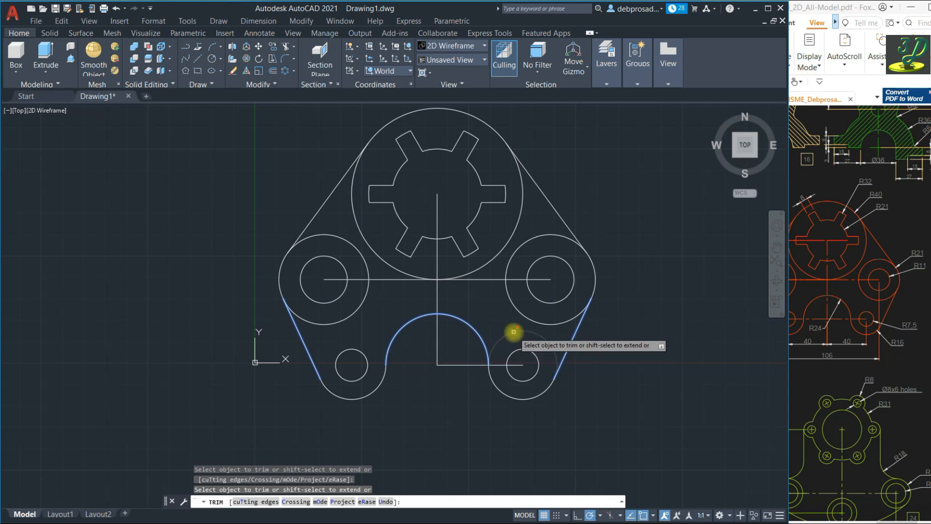
{"action": "left_click", "coordinate": [514, 331]}
{"action": "key", "text": "Escape"}
{"action": "key", "text": "Escape"}
{"action": "key", "text": "Escape"}
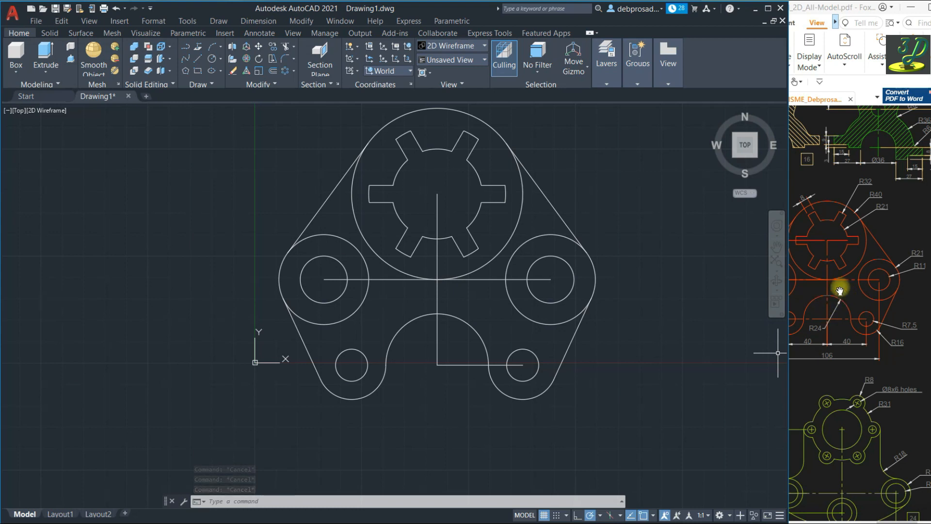
Load the CENTER, CENTER2 and CENTERX2 linetypes into the drawing
{"action": "left_click", "coordinate": [616, 316]}
{"action": "key", "text": "Escape"}
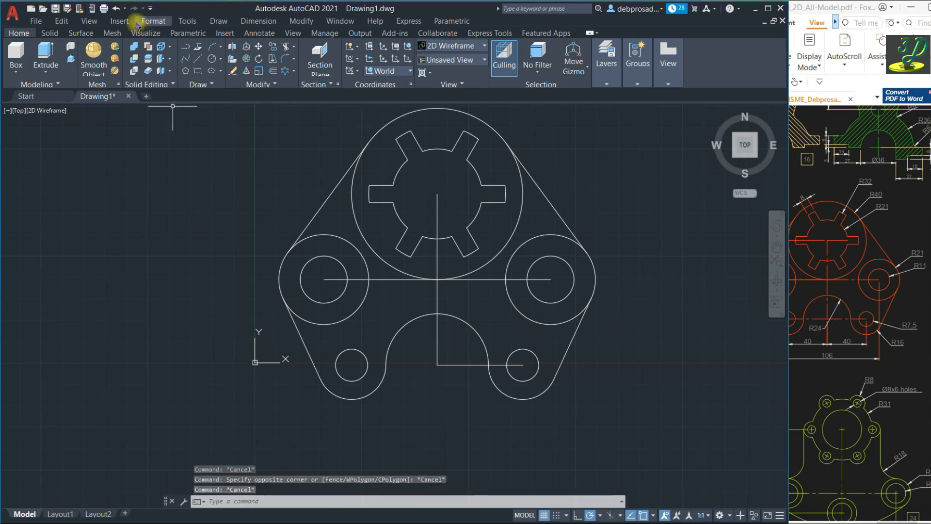
{"action": "left_click", "coordinate": [154, 21]}
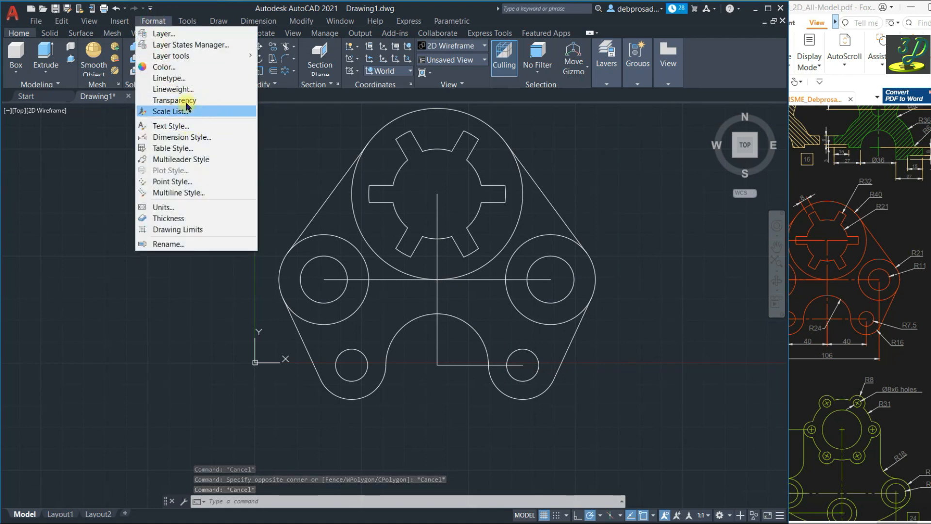
{"action": "left_click", "coordinate": [196, 79]}
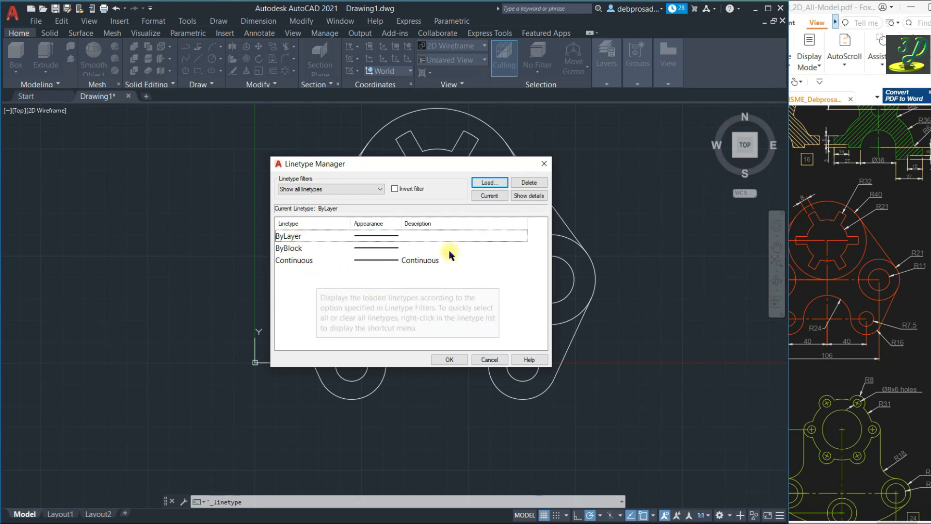
{"action": "left_click", "coordinate": [491, 182]}
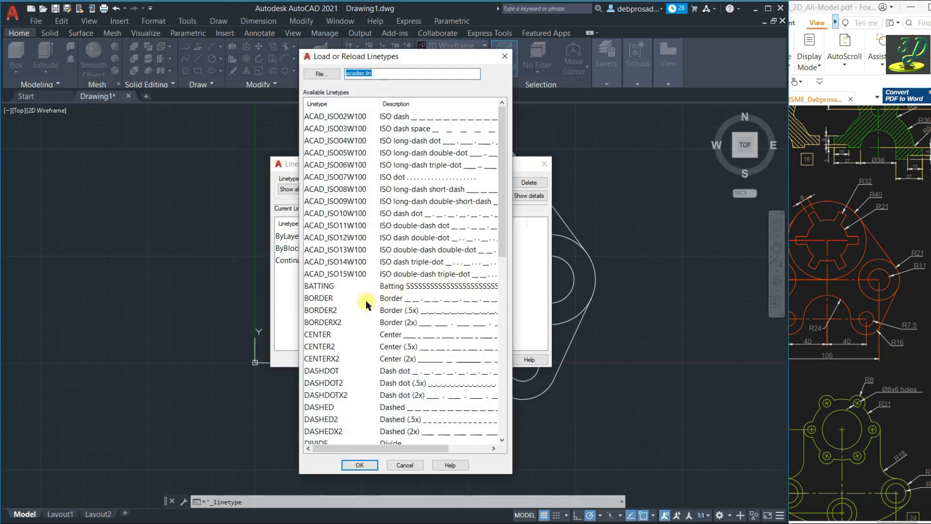
{"action": "left_click", "coordinate": [325, 334]}
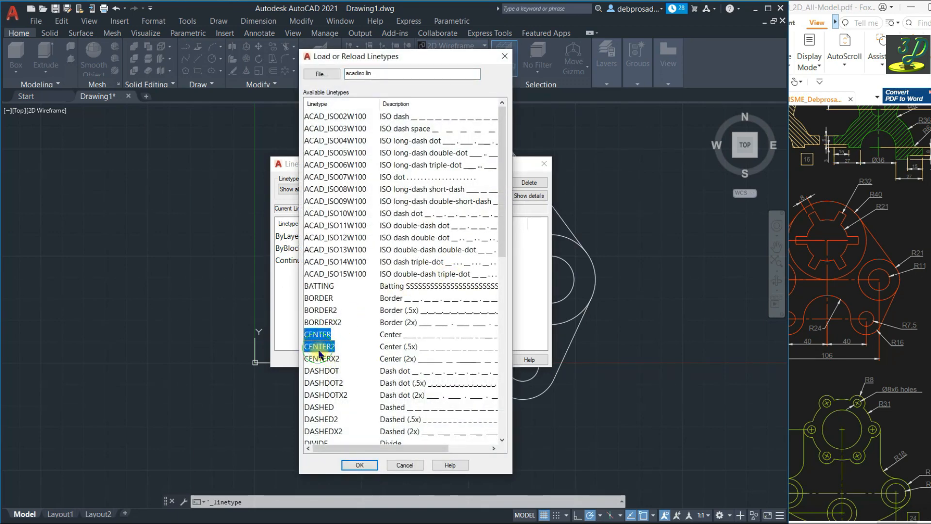
{"action": "left_click", "coordinate": [365, 464]}
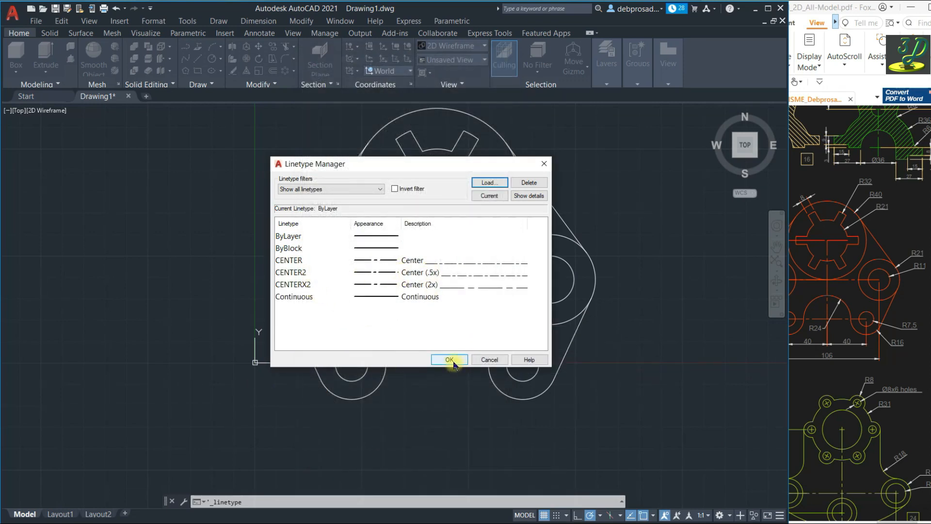
{"action": "left_click", "coordinate": [449, 360]}
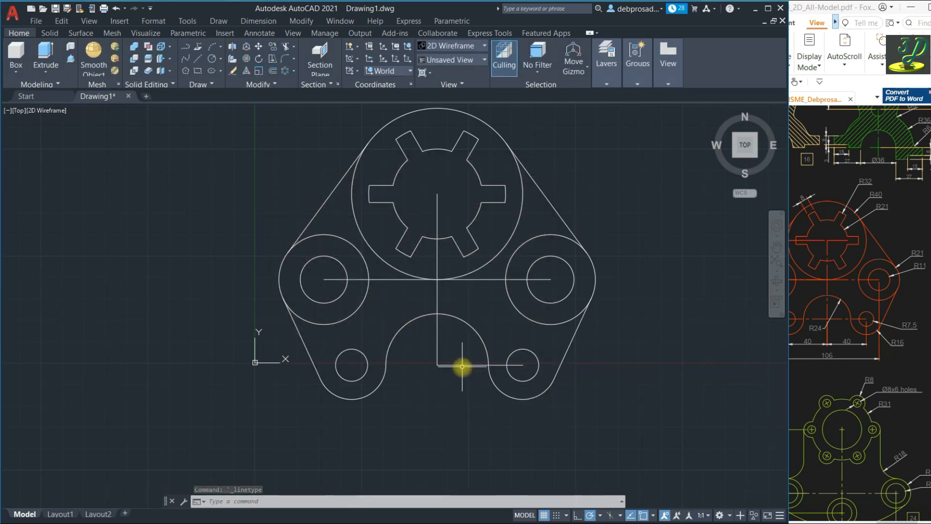
Stretch the inner end of the lower horizontal centre line to the centre of the lower left small circle
{"action": "left_click", "coordinate": [462, 364]}
{"action": "left_click", "coordinate": [437, 364]}
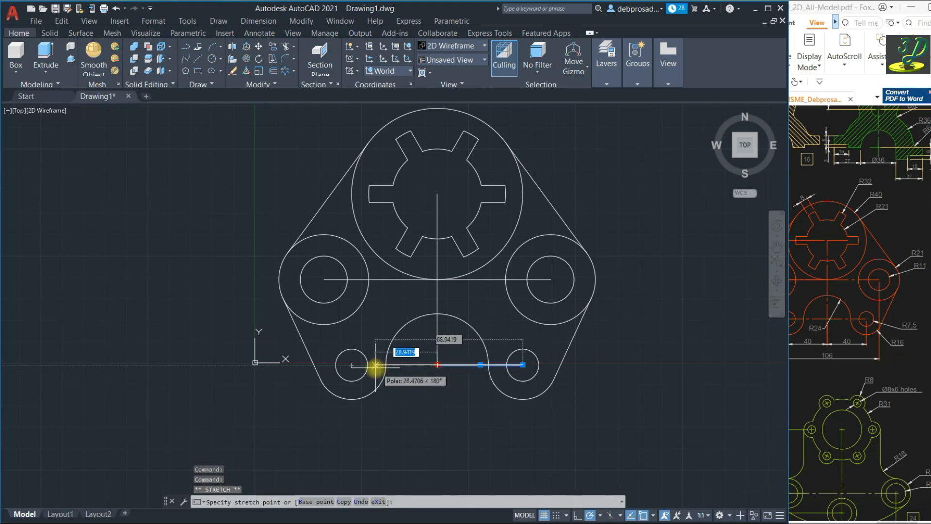
{"action": "left_click", "coordinate": [351, 364]}
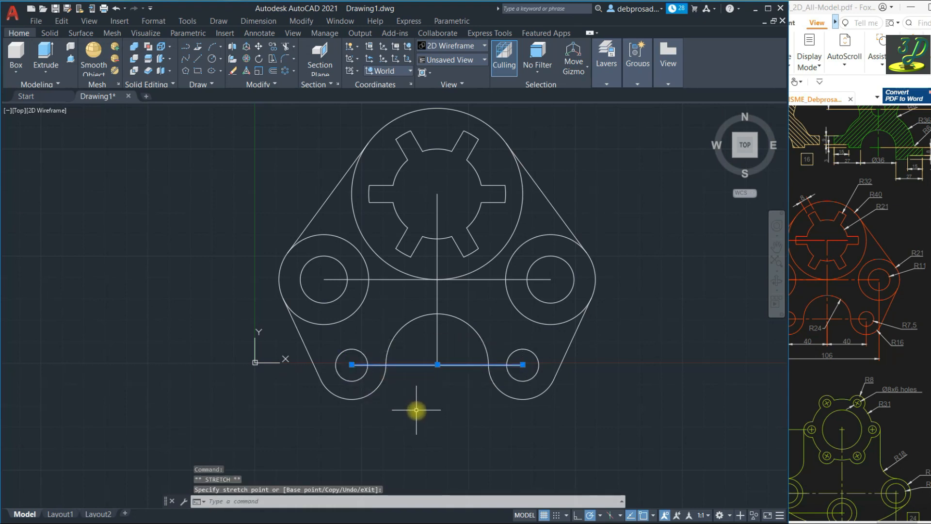
{"action": "key", "text": "Escape"}
{"action": "key", "text": "Escape"}
Set the linetype of the two horizontal and two vertical centre lines to CENTER2
{"action": "left_click", "coordinate": [447, 380]}
{"action": "left_click", "coordinate": [395, 296]}
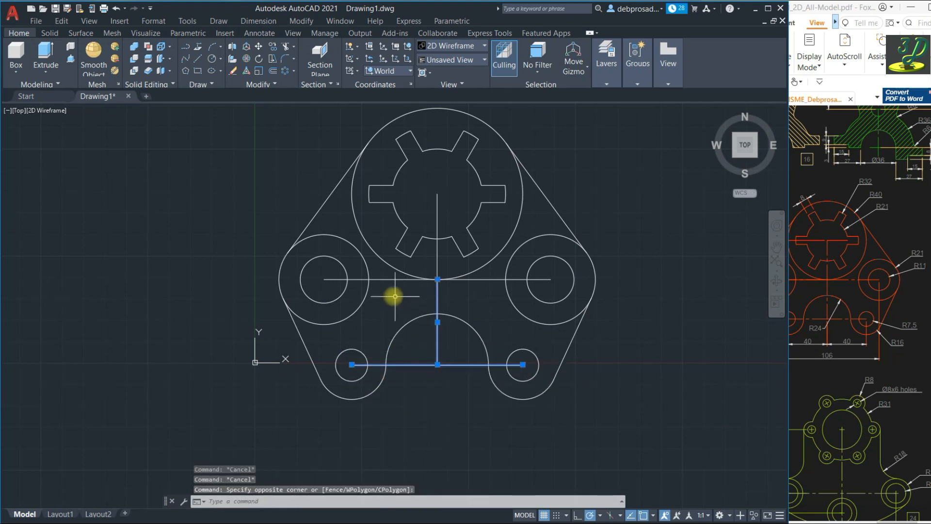
{"action": "left_click", "coordinate": [377, 278]}
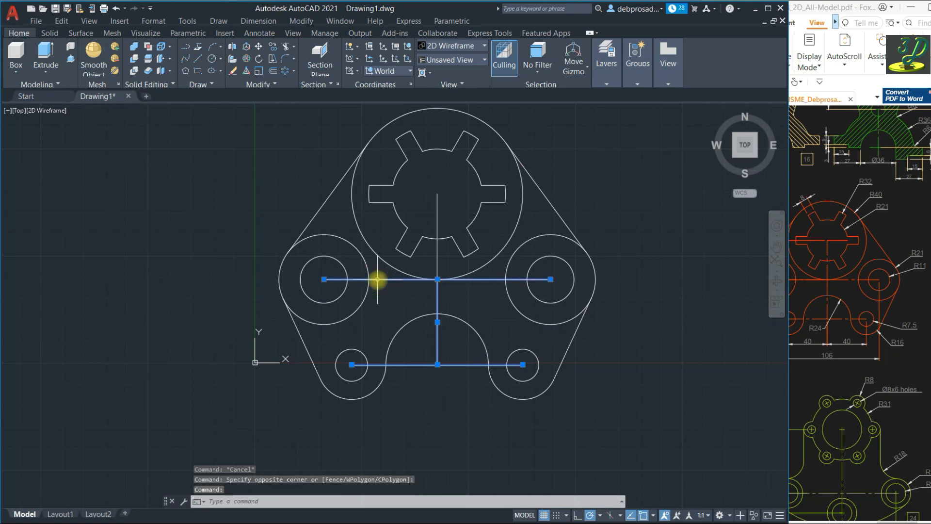
{"action": "left_click", "coordinate": [437, 252]}
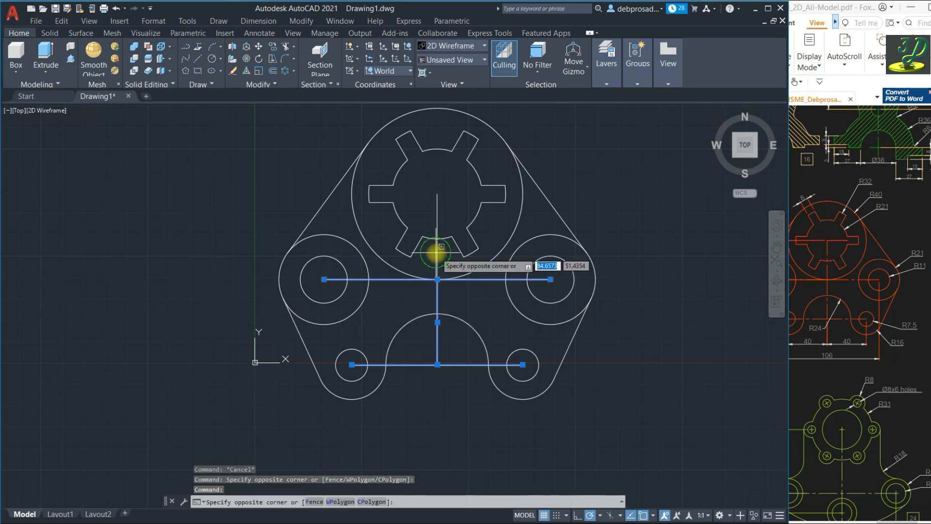
{"action": "left_click", "coordinate": [435, 250]}
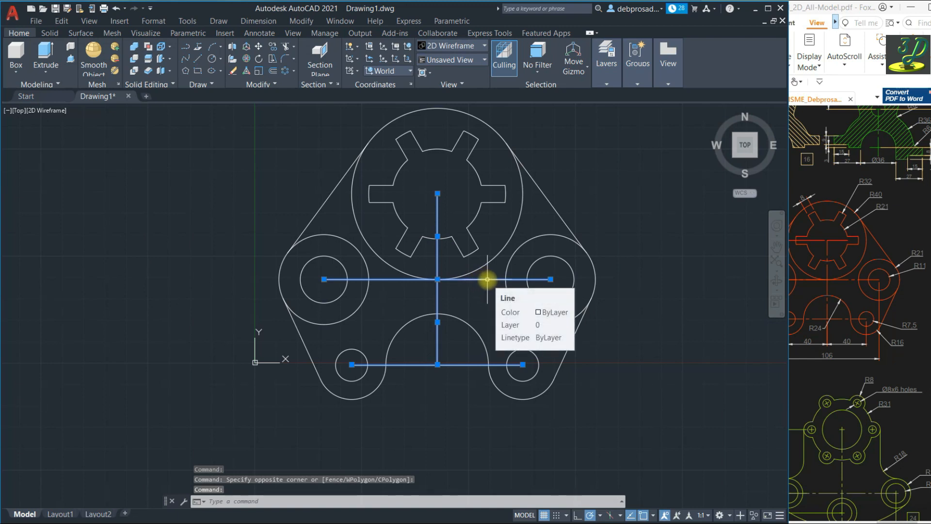
{"action": "double_click", "coordinate": [487, 279]}
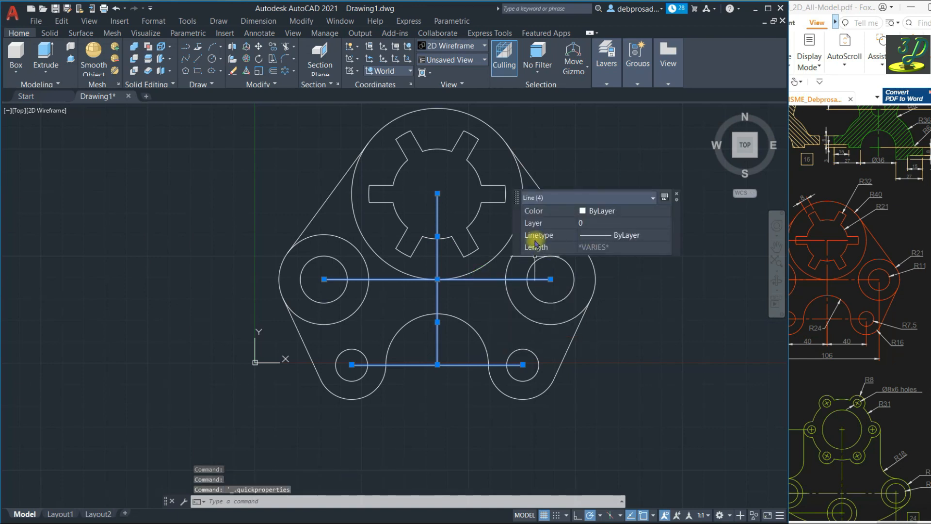
{"action": "left_click", "coordinate": [654, 235]}
{"action": "left_click", "coordinate": [657, 236]}
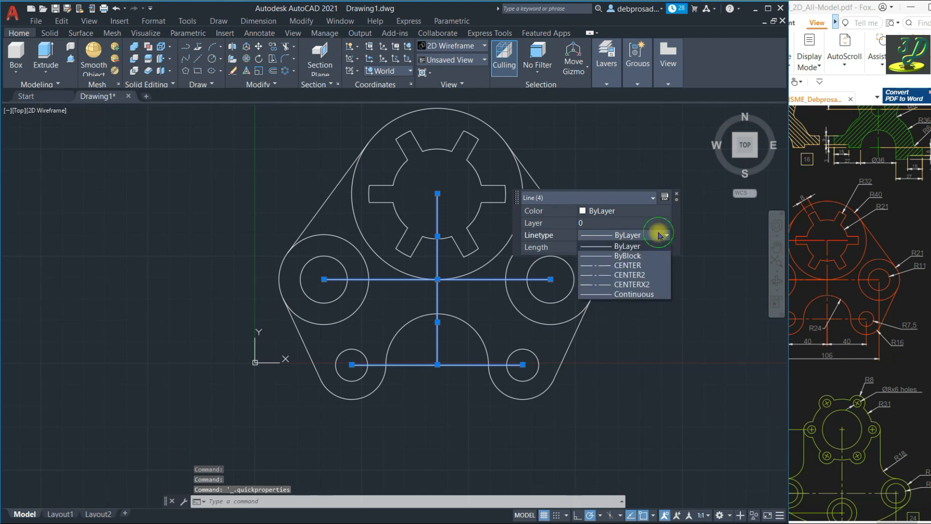
{"action": "left_click", "coordinate": [621, 278]}
{"action": "key", "text": "Escape"}
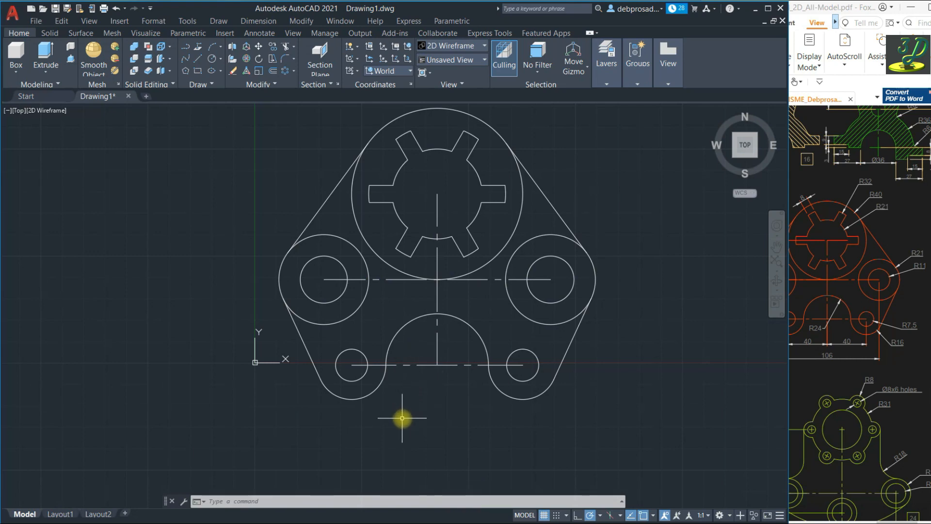
Add horizontal dimensions below the plate for the centre distances of the lower circle pairs and the middle circle pairs
{"action": "scroll", "coordinate": [402, 415], "scroll_direction": "down", "scroll_amount": 2}
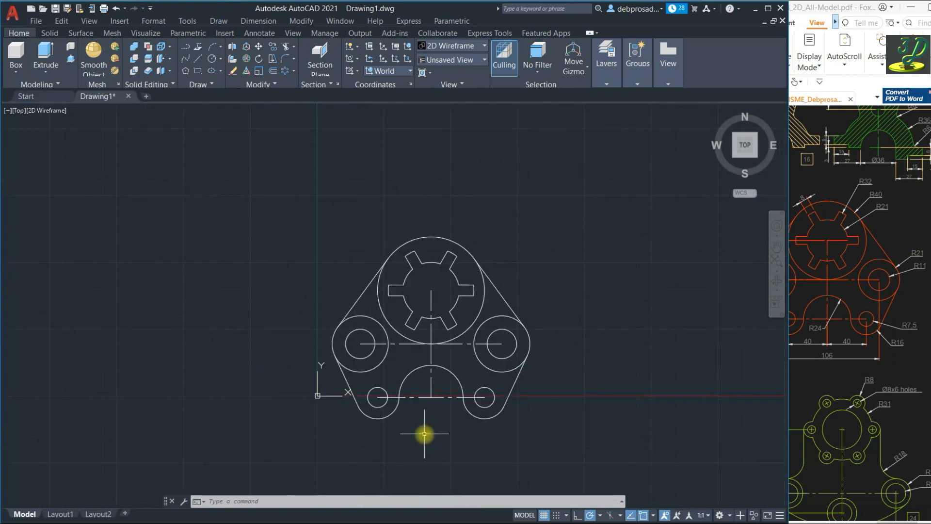
{"action": "scroll", "coordinate": [431, 417], "scroll_direction": "up", "scroll_amount": 2}
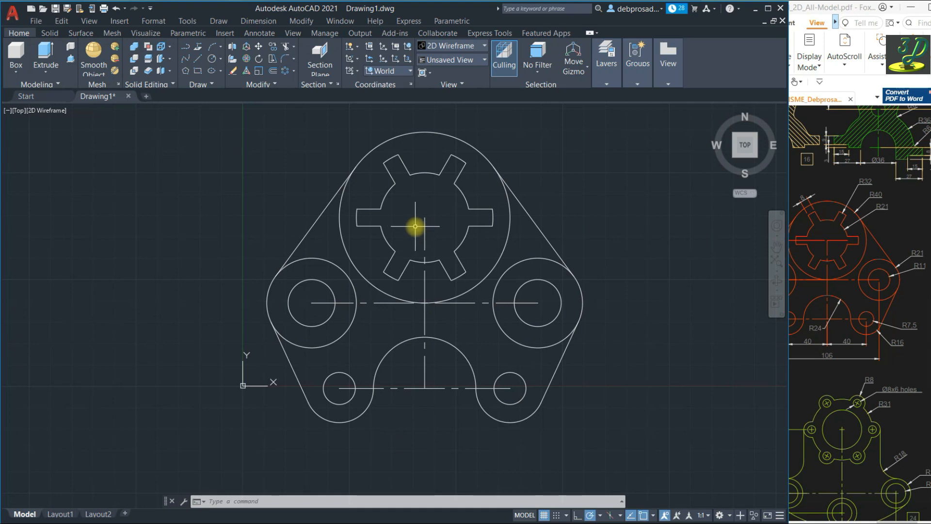
{"action": "left_click", "coordinate": [265, 20]}
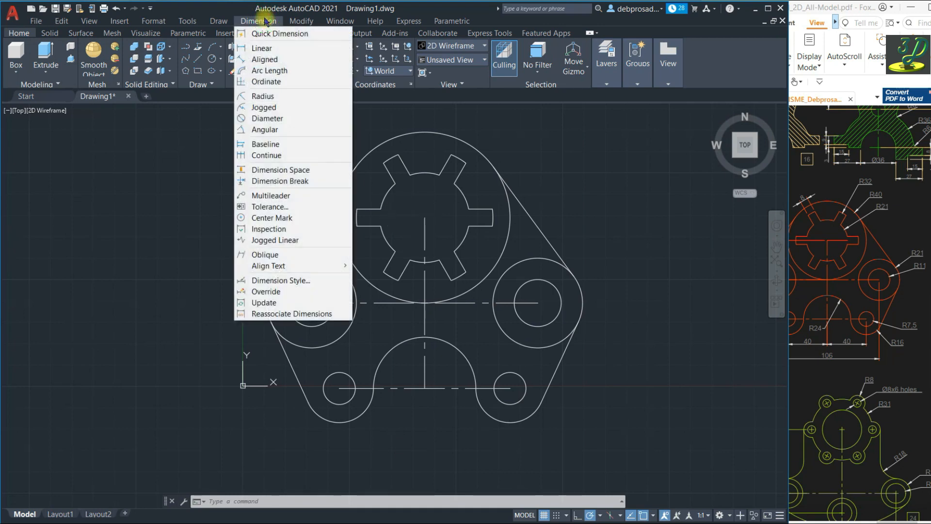
{"action": "left_click", "coordinate": [270, 60]}
{"action": "left_click", "coordinate": [505, 400]}
{"action": "left_click", "coordinate": [510, 388]}
{"action": "left_click", "coordinate": [438, 436]}
{"action": "key", "text": "Return"}
{"action": "left_click", "coordinate": [311, 303]}
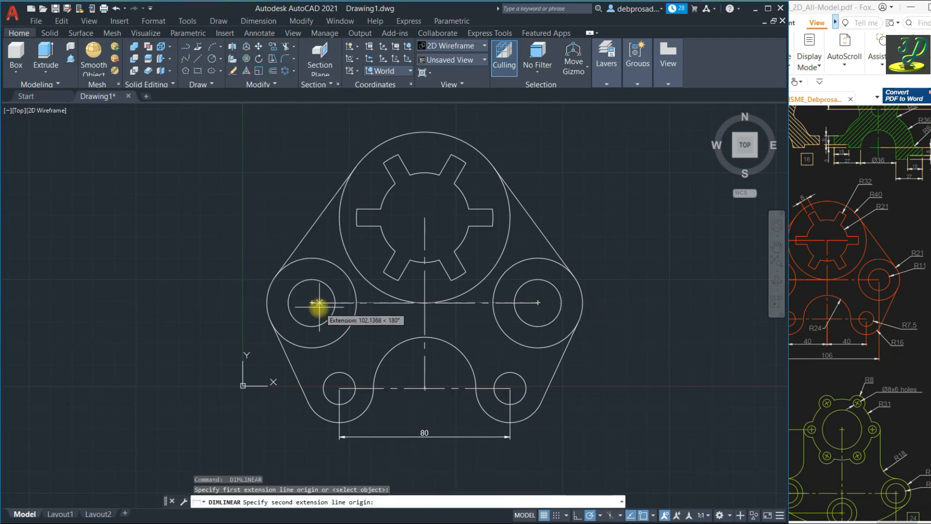
{"action": "left_click", "coordinate": [538, 303]}
{"action": "middle_click_drag", "start_coordinate": [443, 450], "coordinate": [440, 418]}
{"action": "left_click", "coordinate": [440, 418]}
Add vertical dimensions beside the plate from the upper to the middle circle centres and from the middle to the lower circle centres
{"action": "key", "text": "Return"}
{"action": "left_click", "coordinate": [423, 185]}
{"action": "left_click", "coordinate": [536, 271]}
{"action": "left_click", "coordinate": [595, 284]}
{"action": "key", "text": "space"}
{"action": "left_click", "coordinate": [507, 356]}
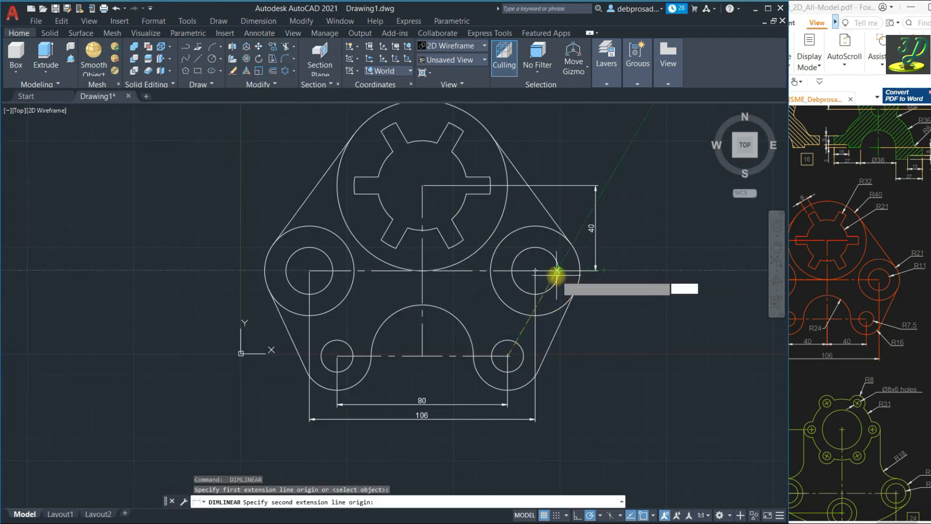
{"action": "left_click", "coordinate": [555, 273]}
{"action": "left_click", "coordinate": [594, 335]}
{"action": "key", "text": "space"}
{"action": "left_click", "coordinate": [354, 177]}
{"action": "left_click", "coordinate": [354, 194]}
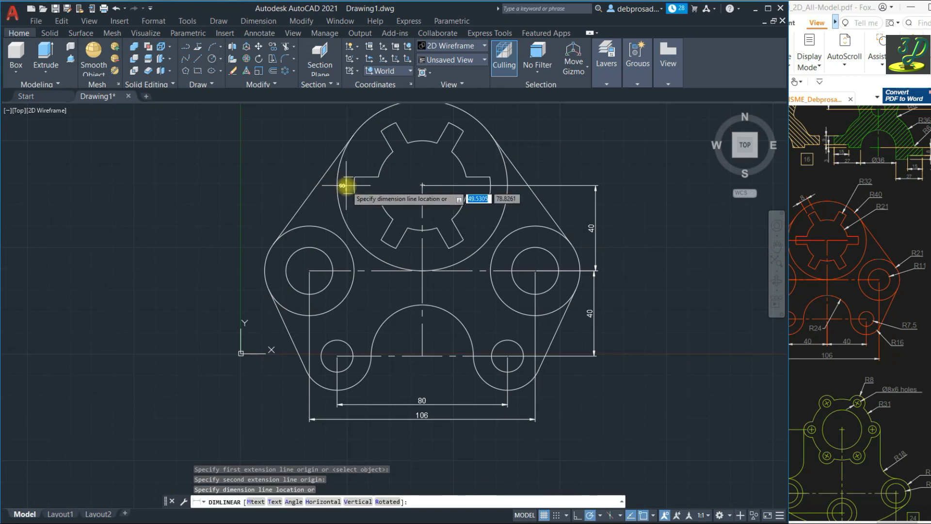
{"action": "key", "text": "Escape"}
Add an aligned dimension for the end width of the opening's upper left notch, placed outside the upper circle
{"action": "middle_click_drag", "start_coordinate": [368, 199], "coordinate": [397, 316]}
{"action": "left_click", "coordinate": [264, 21]}
{"action": "left_click", "coordinate": [275, 63]}
{"action": "left_click", "coordinate": [411, 248]}
{"action": "left_click", "coordinate": [425, 240]}
{"action": "left_click", "coordinate": [396, 223]}
Add radius dimensions to the upper circle, the notched opening's inner arc and the end arc of its upper right notch
{"action": "left_click", "coordinate": [259, 21]}
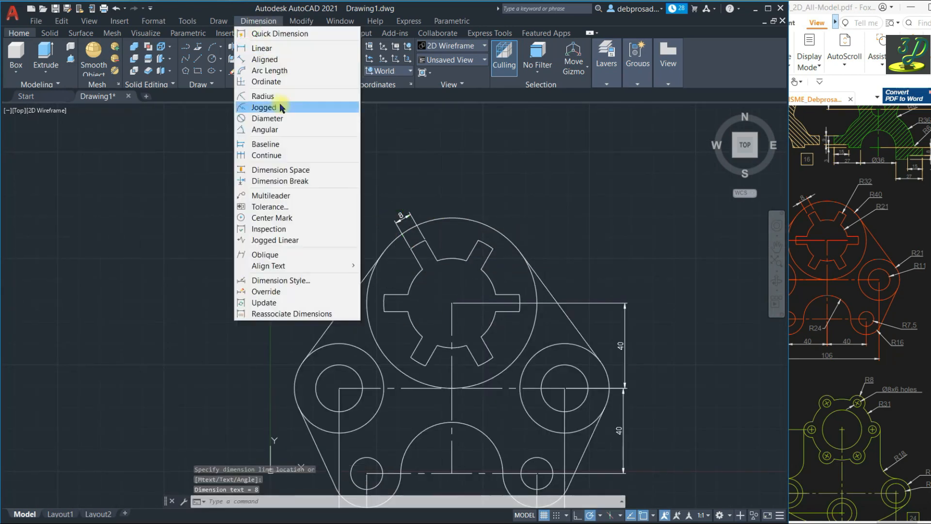
{"action": "left_click", "coordinate": [272, 96]}
{"action": "left_click", "coordinate": [505, 237]}
{"action": "left_click", "coordinate": [542, 221]}
{"action": "key", "text": "space"}
{"action": "left_click", "coordinate": [494, 283]}
{"action": "left_click", "coordinate": [554, 233]}
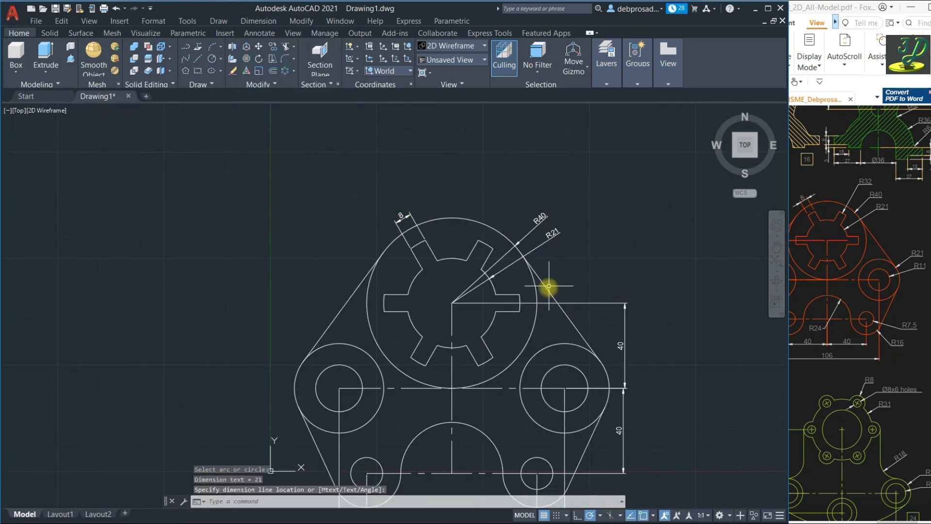
{"action": "key", "text": "space"}
{"action": "left_click", "coordinate": [487, 245]}
Add radius dimensions to the outer and inner circles of the right-hand middle pair
{"action": "key", "text": "space"}
{"action": "left_click", "coordinate": [600, 363]}
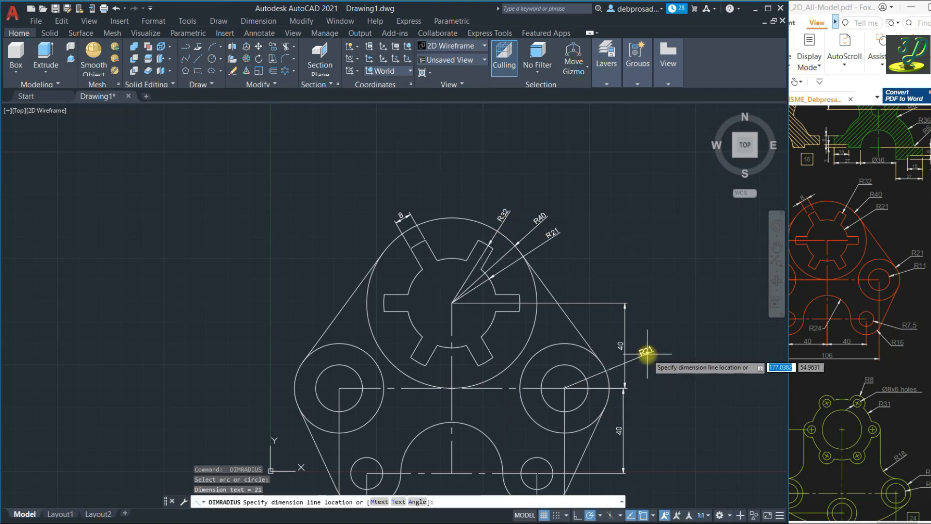
{"action": "left_click", "coordinate": [647, 354]}
{"action": "key", "text": "space"}
{"action": "left_click", "coordinate": [587, 383]}
{"action": "left_click", "coordinate": [647, 371]}
Add radius dimensions to the lower right rounded corner arc and the small circle inside it
{"action": "middle_click_drag", "start_coordinate": [621, 420], "coordinate": [651, 231]}
{"action": "key", "text": "space"}
{"action": "left_click", "coordinate": [595, 346]}
{"action": "left_click", "coordinate": [618, 366]}
{"action": "key", "text": "space"}
{"action": "left_click", "coordinate": [586, 330]}
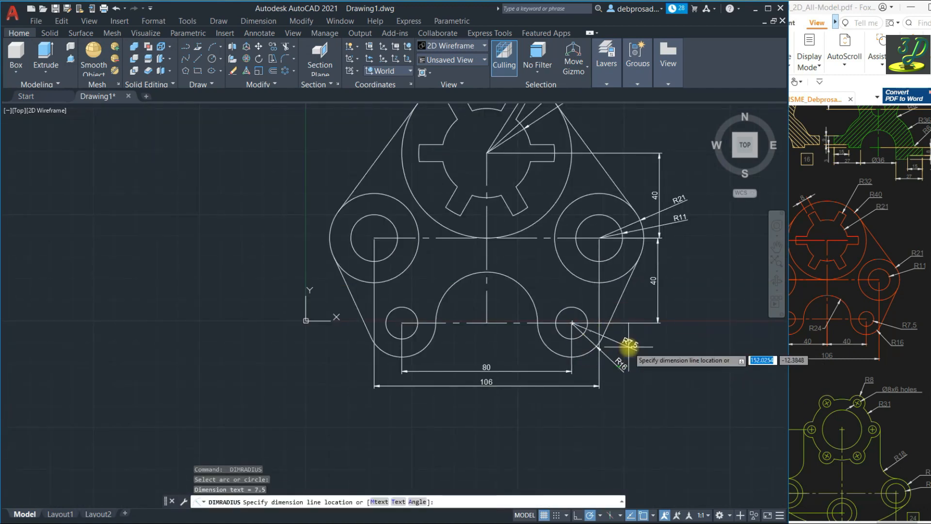
{"action": "left_click", "coordinate": [627, 345]}
Add a radius dimension to the lower central arc, with its text inside the arc
{"action": "key", "text": "space"}
{"action": "left_click", "coordinate": [507, 277]}
{"action": "left_click", "coordinate": [498, 311]}
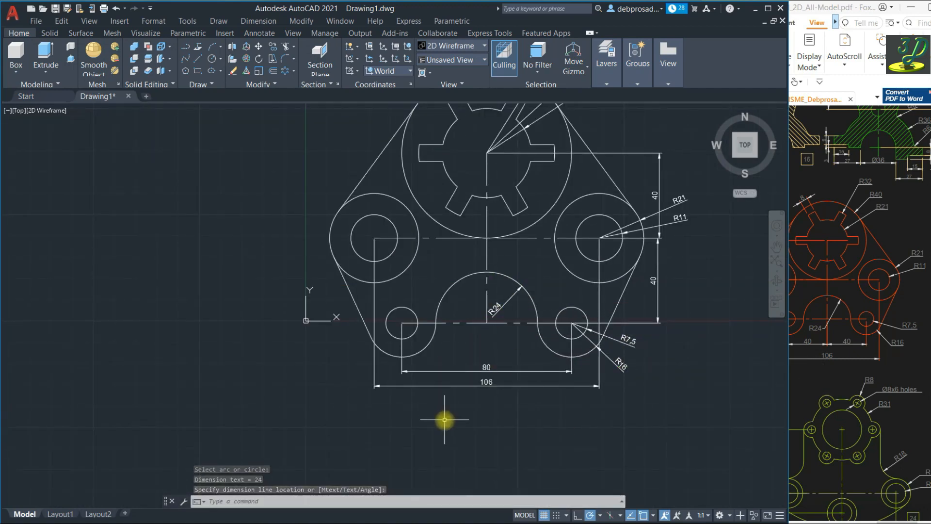
{"action": "scroll", "coordinate": [498, 329], "scroll_direction": "down", "scroll_amount": 3}
{"action": "scroll", "coordinate": [632, 303], "scroll_direction": "up", "scroll_amount": 2}
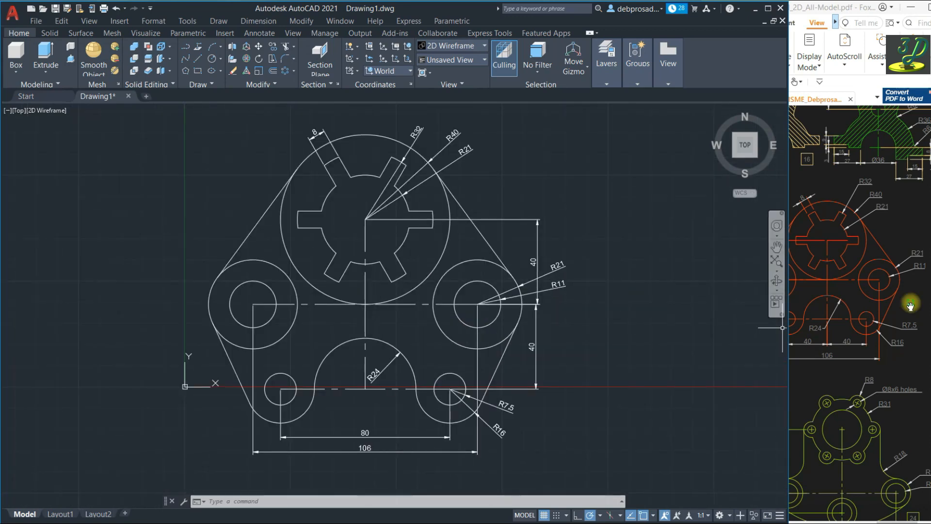
Switch to the Foxit PDF and widen its window to compare reference drawing 20 with the dimensioned plate
{"action": "left_click", "coordinate": [910, 305]}
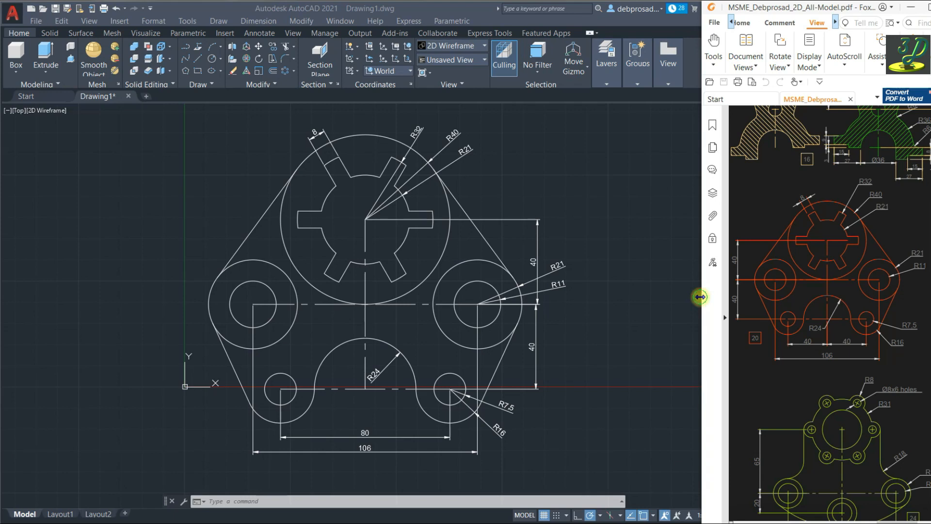
{"action": "left_click_drag", "start_coordinate": [700, 297], "coordinate": [672, 298]}
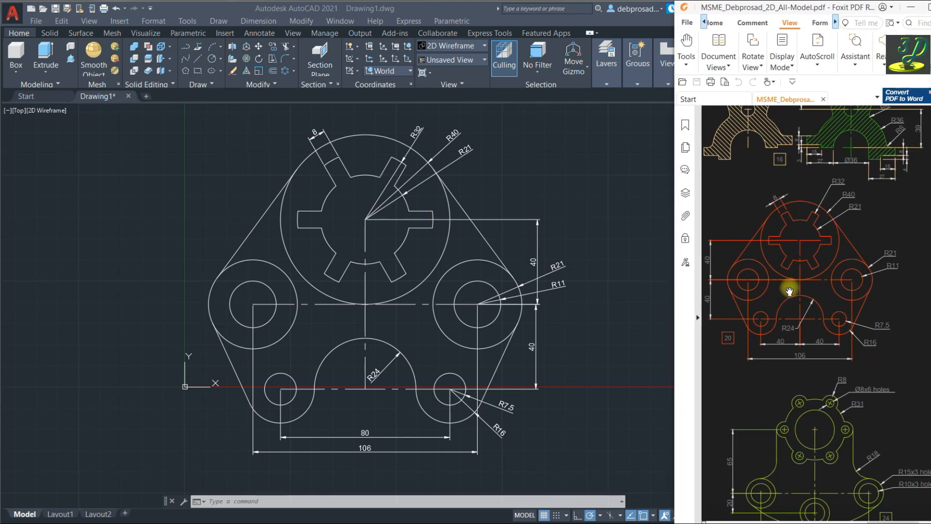
{"action": "mouse_move", "coordinate": [789, 291]}
{"action": "left_mouse_down"}
{"action": "mouse_move", "coordinate": [806, 289]}
{"action": "mouse_move", "coordinate": [798, 287]}
{"action": "left_mouse_up"}
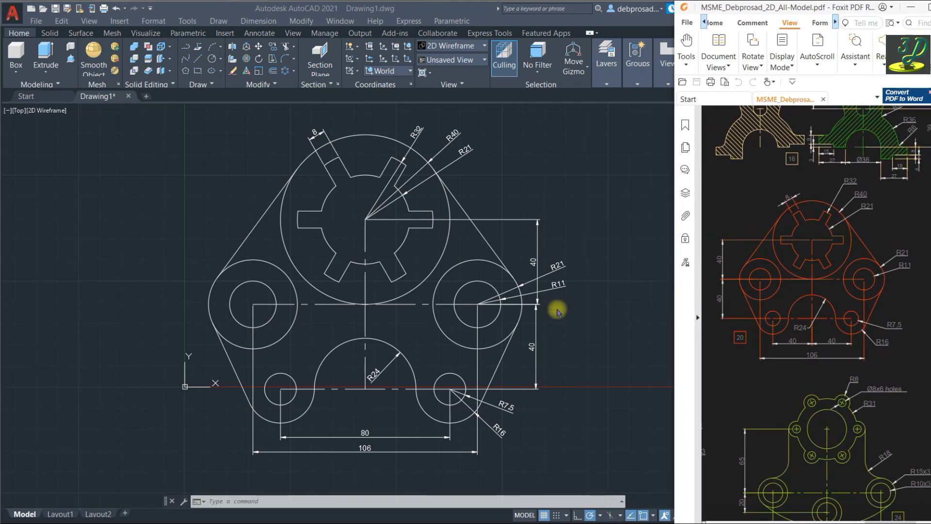